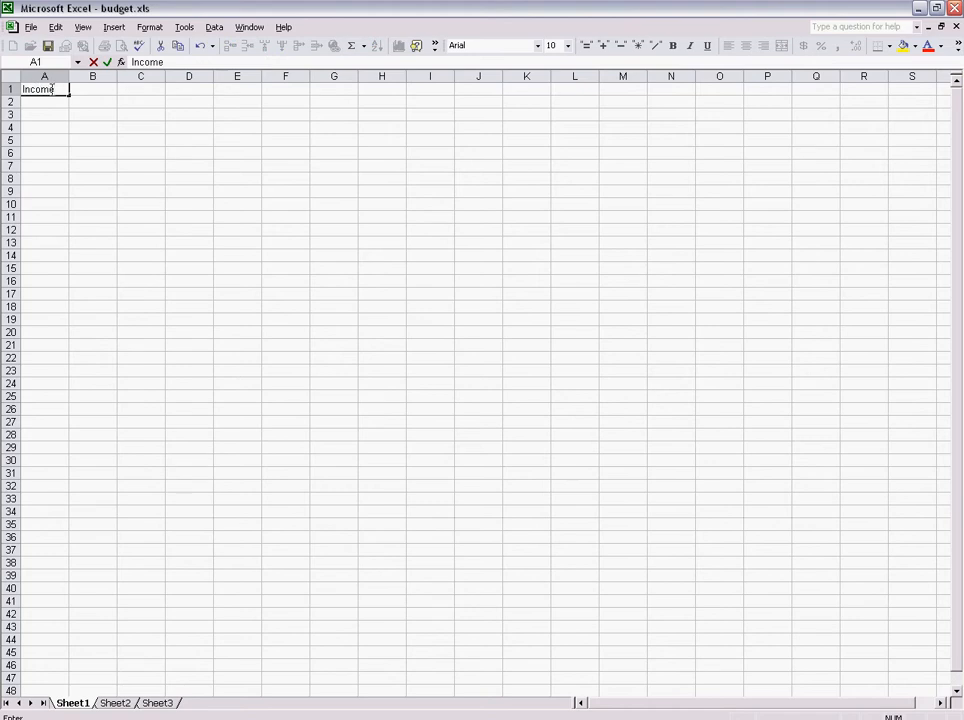
# Enter 4500 as the income in B1 and add the headings Bills, Budget and Spent in A3:C3.
pyautogui.click(107, 89)
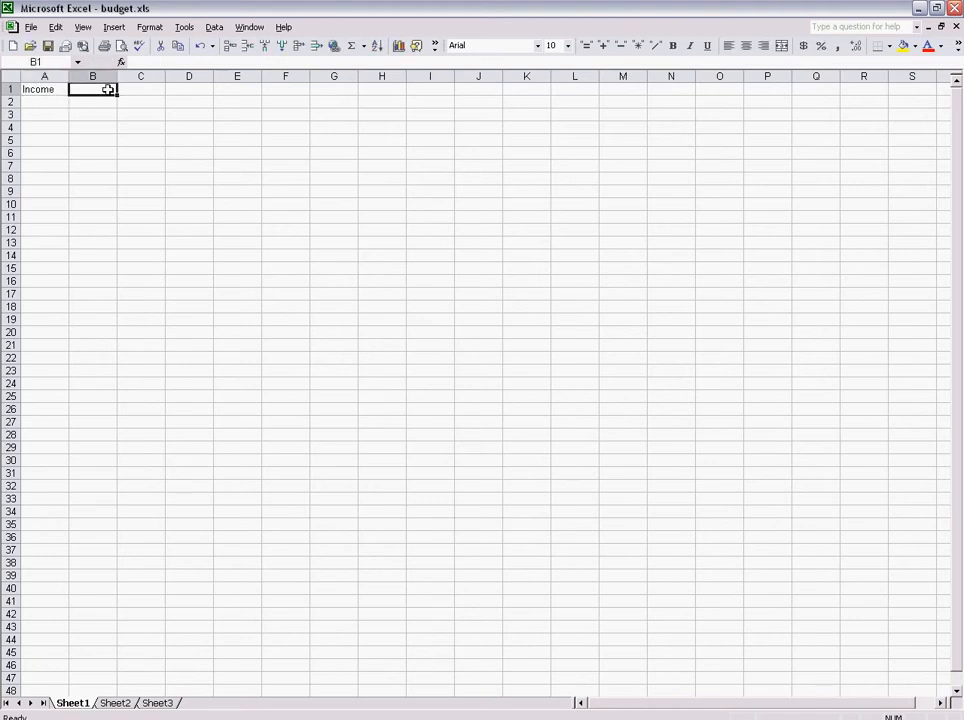
pyautogui.write('4500')
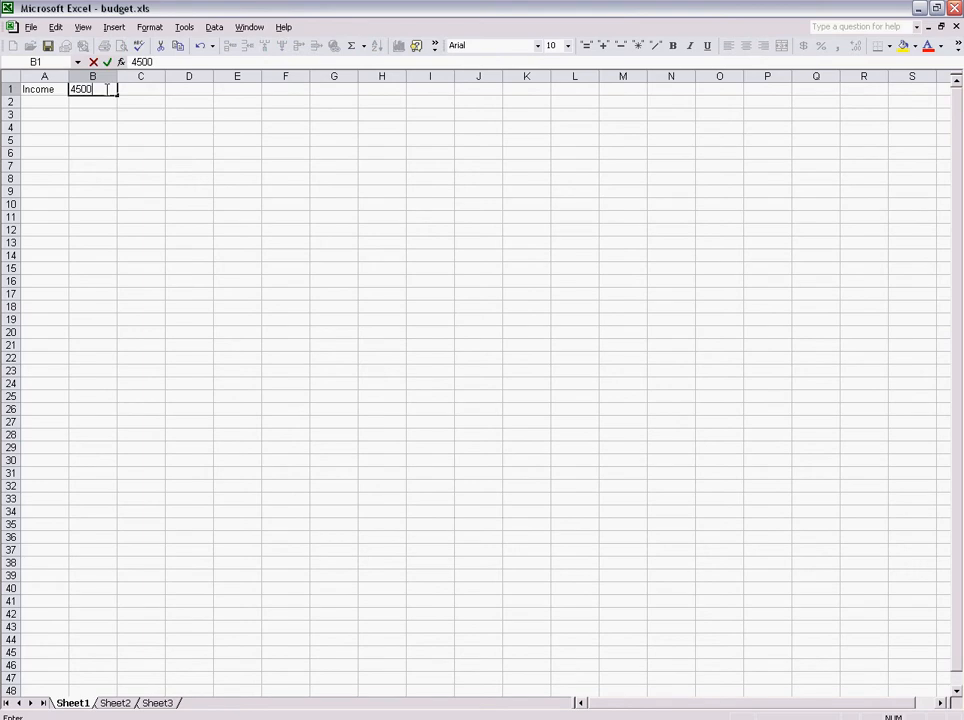
pyautogui.click(46, 115)
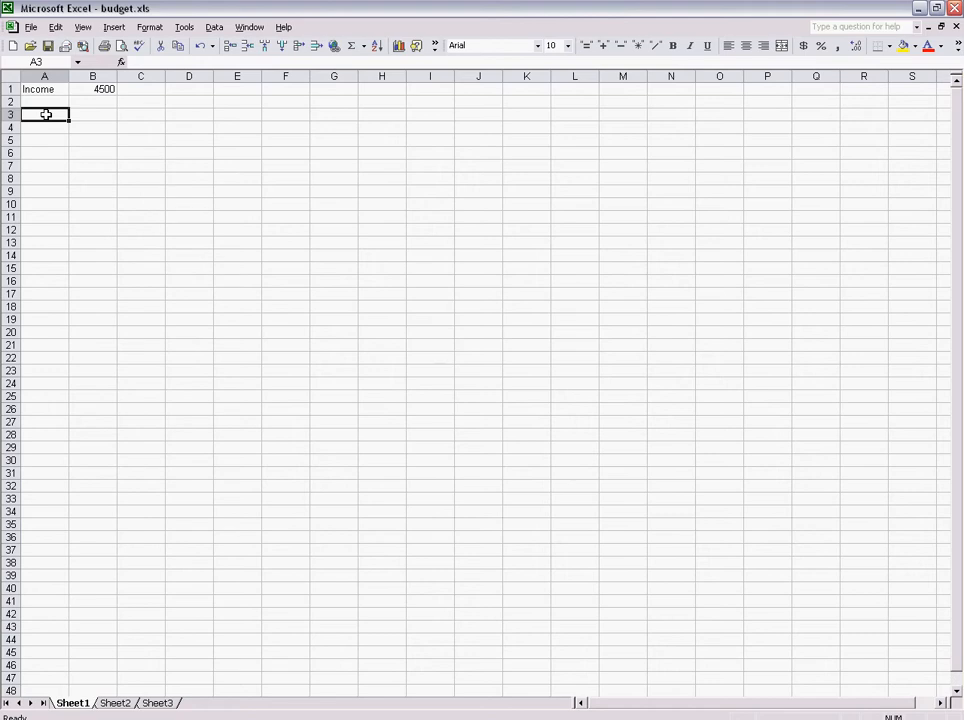
pyautogui.write('Bills')
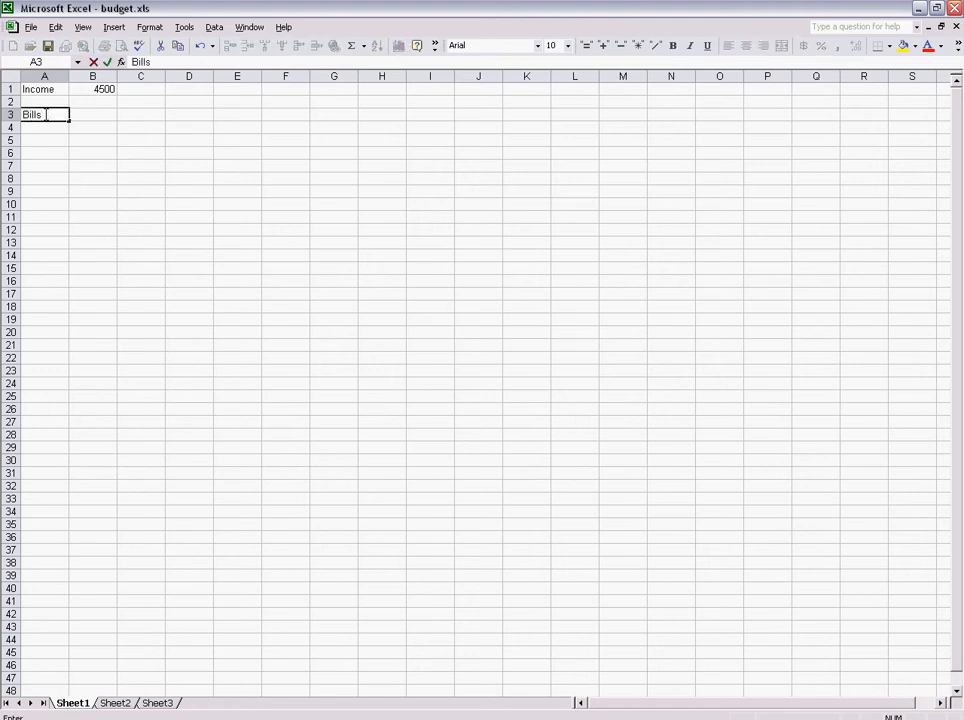
pyautogui.press('Tab')
pyautogui.write('Budget')
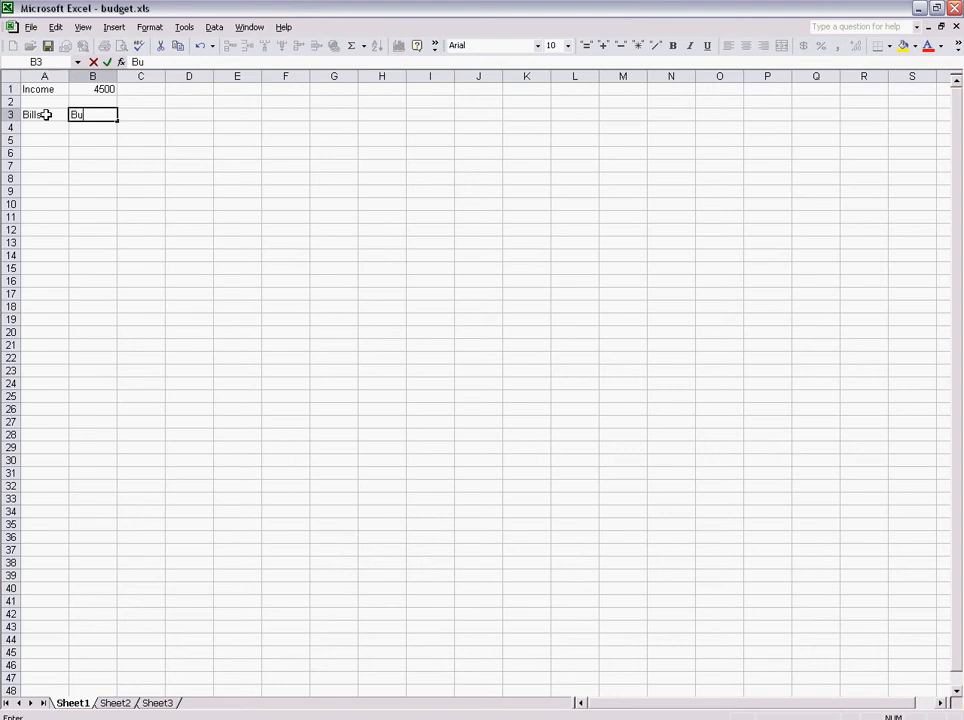
pyautogui.press('Tab')
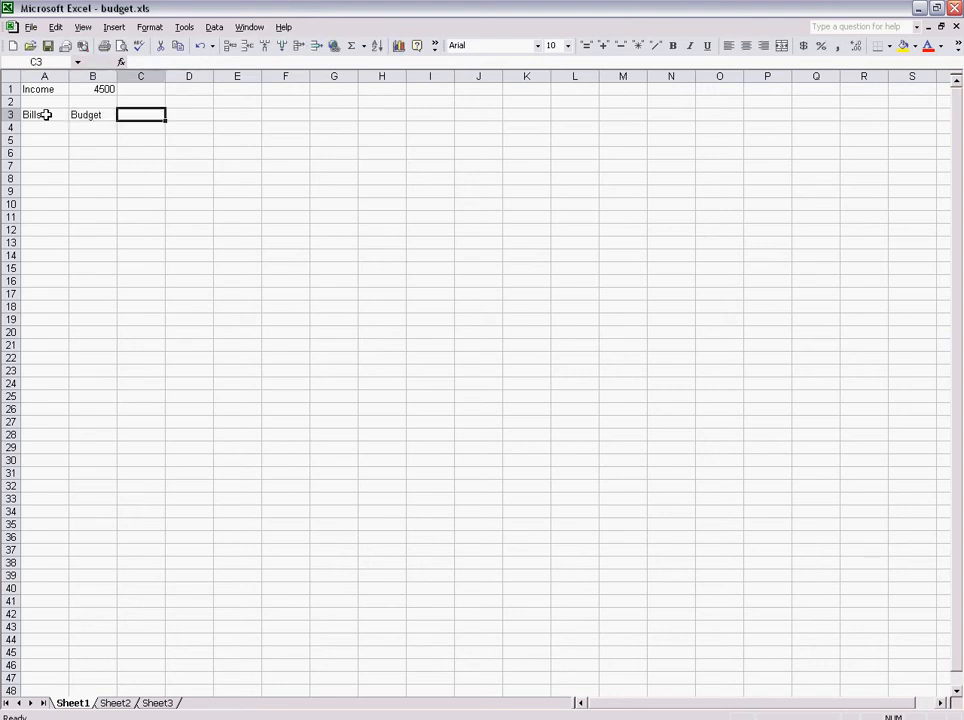
pyautogui.write('Spent')
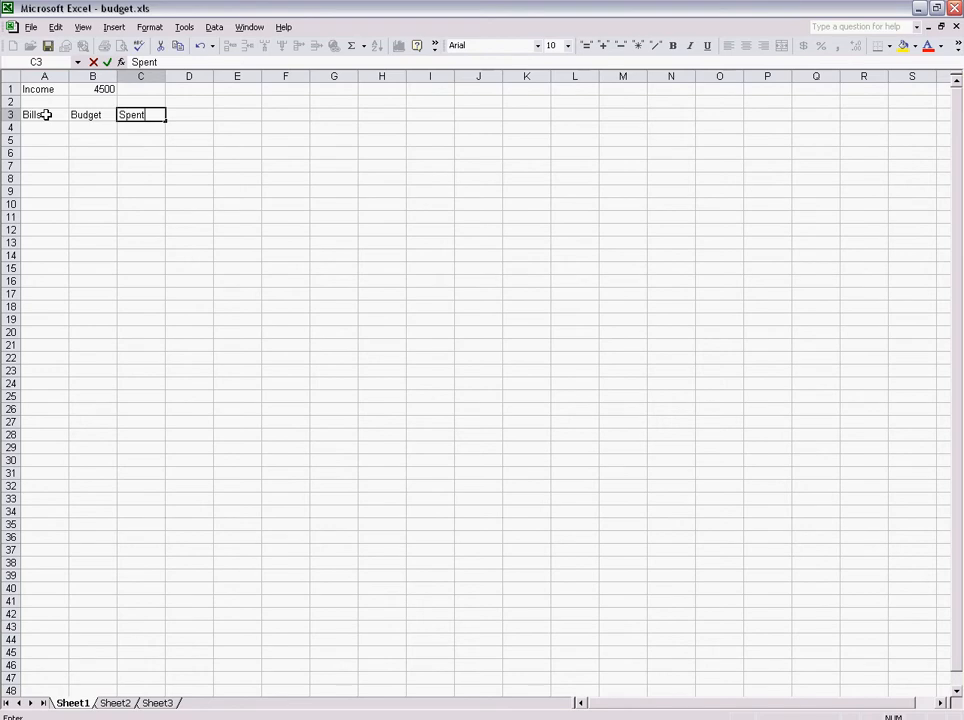
# Format the Bills, Budget and Spent headings in row 3 with a yellow fill and bold text.
pyautogui.moveTo(46, 115); pyautogui.dragTo(145, 117)
pyautogui.click(908, 47)
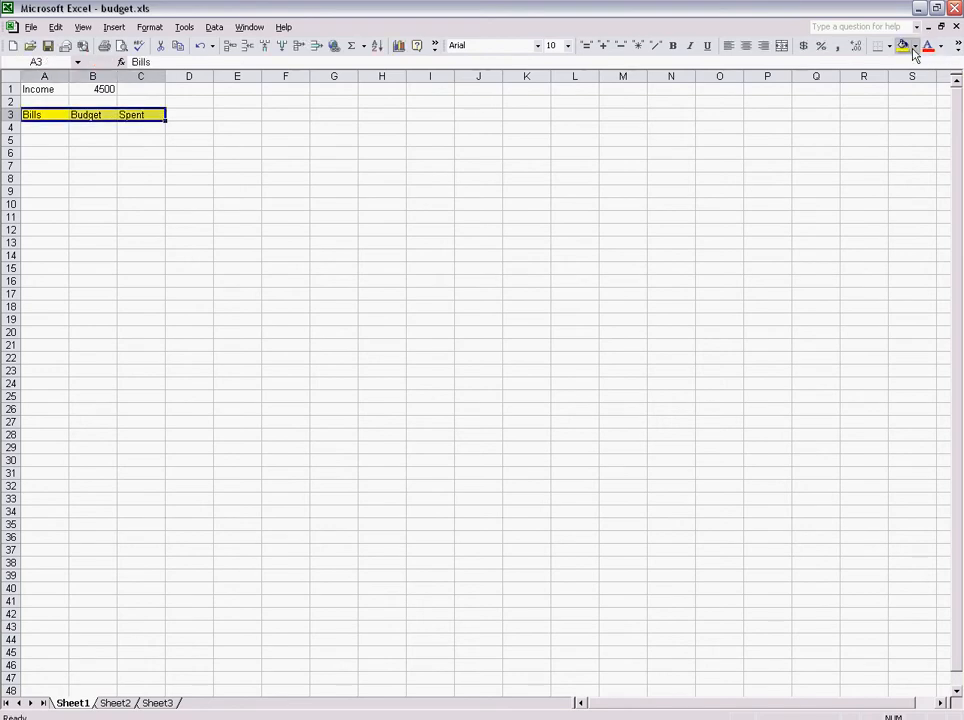
pyautogui.click(672, 46)
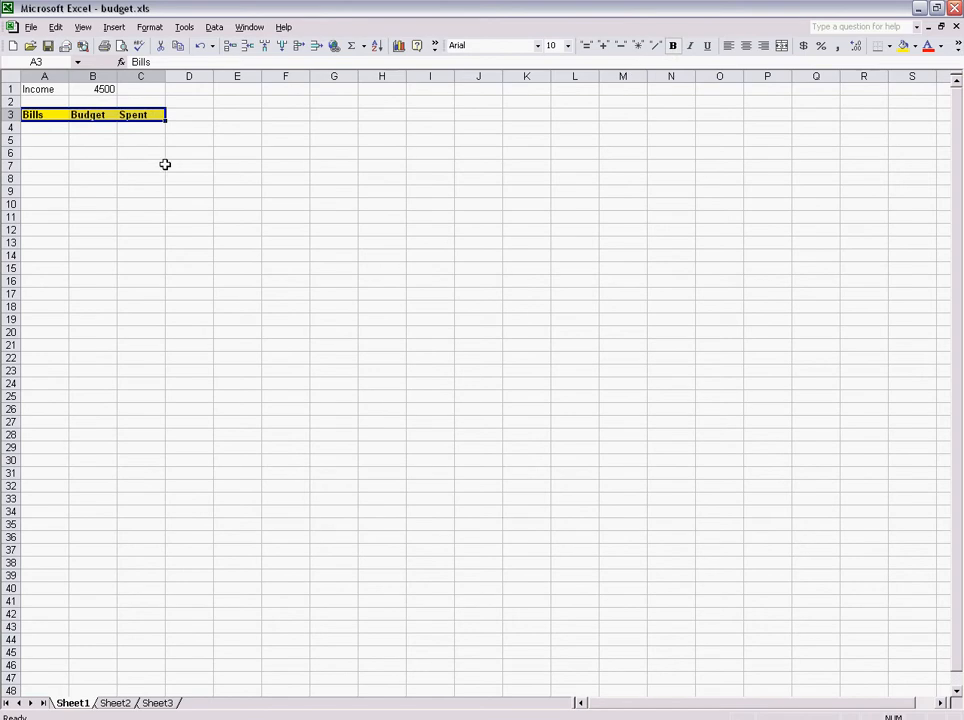
# Widen all columns of the sheet uniformly to about three times their default width.
pyautogui.click(10, 77)
pyautogui.moveTo(68, 76); pyautogui.dragTo(167, 76)
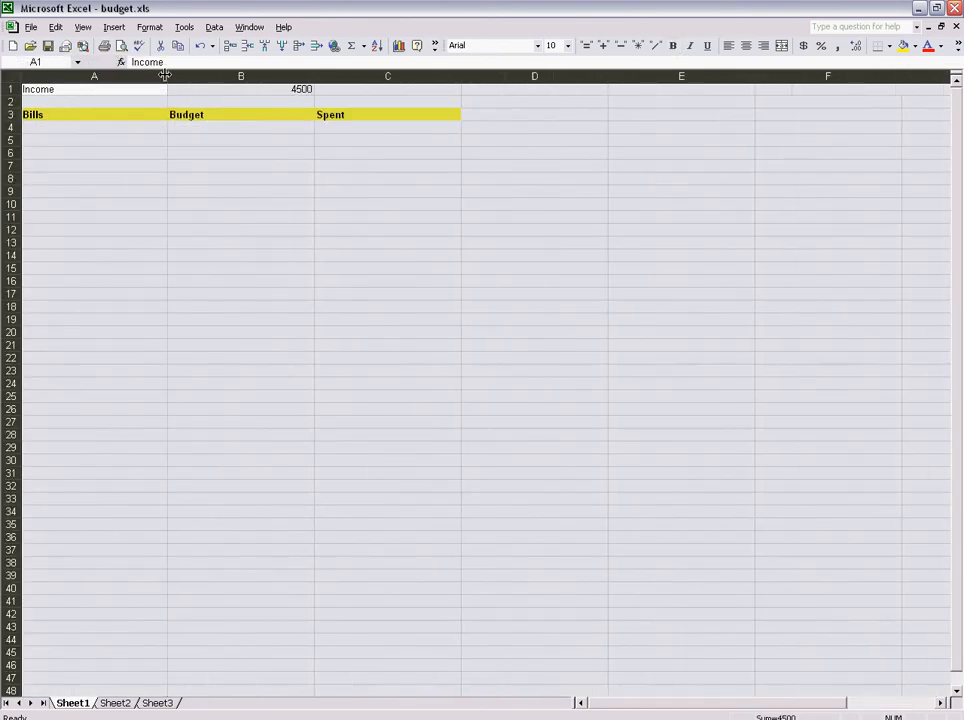
pyautogui.click(60, 125)
pyautogui.click(10, 77)
# List the bills Mortgage, Car, house, Food, Children and Credit Card in A5:A10.
pyautogui.click(50, 140)
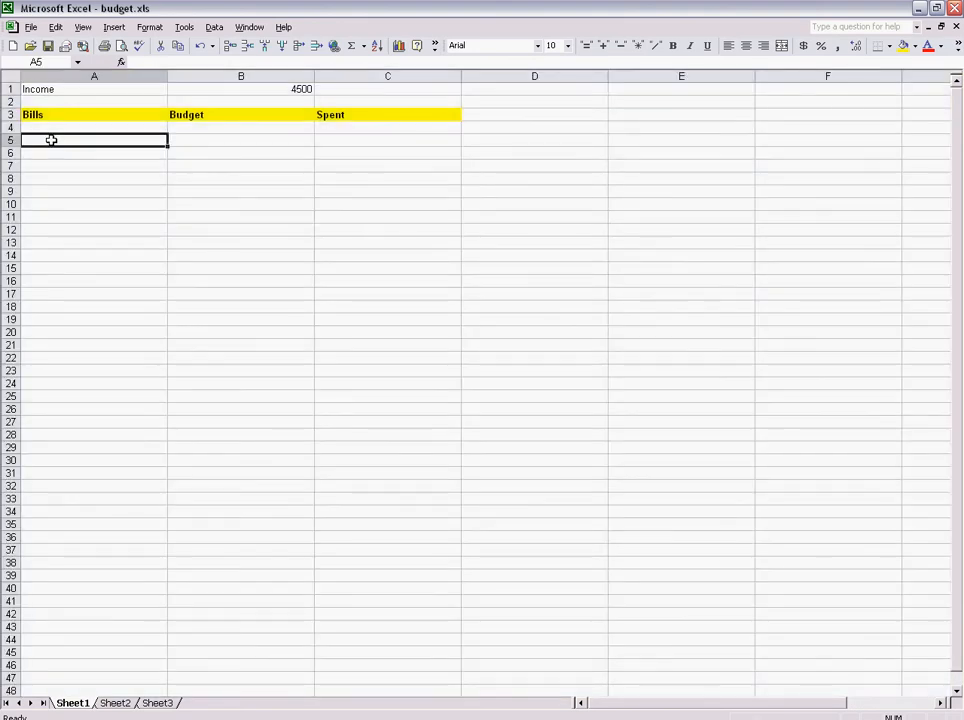
pyautogui.write('Mortgage')
pyautogui.press('Return')
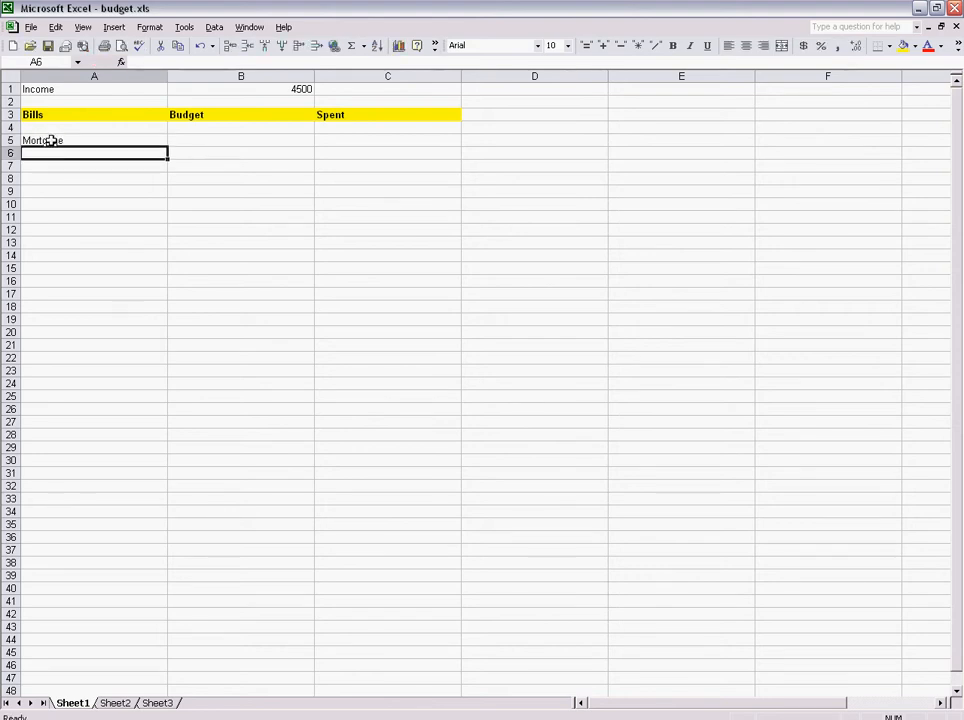
pyautogui.write('Car')
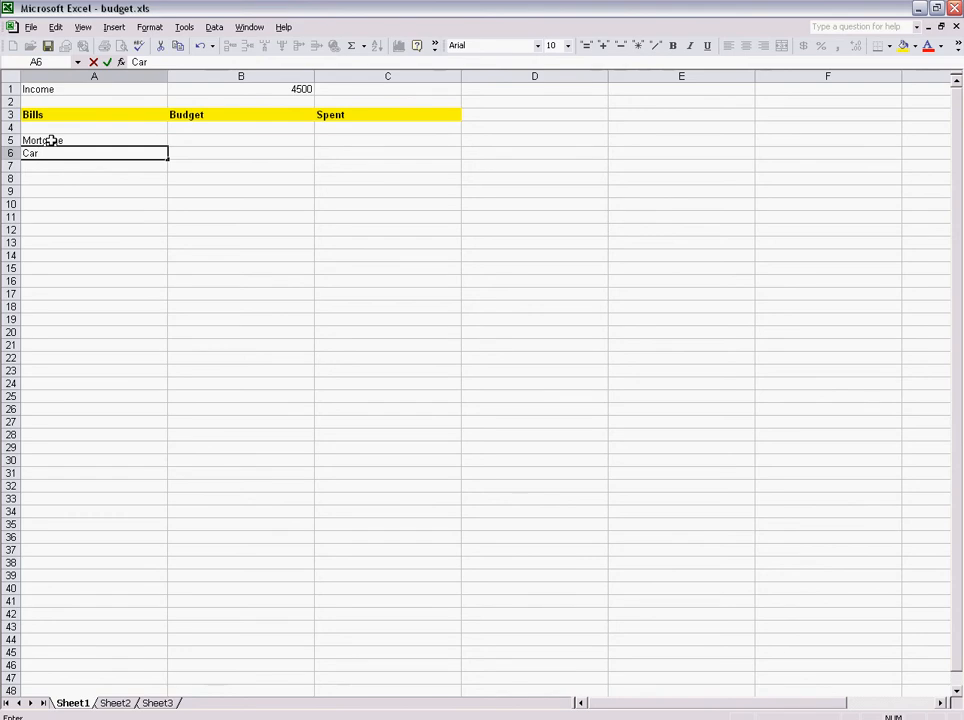
pyautogui.press('Return')
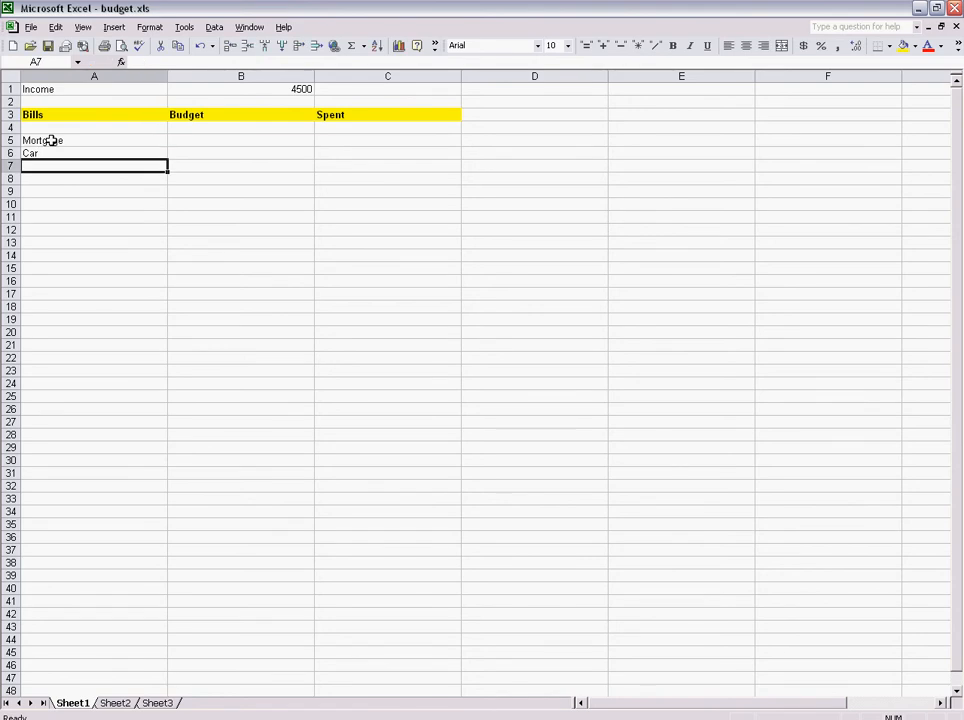
pyautogui.write('house')
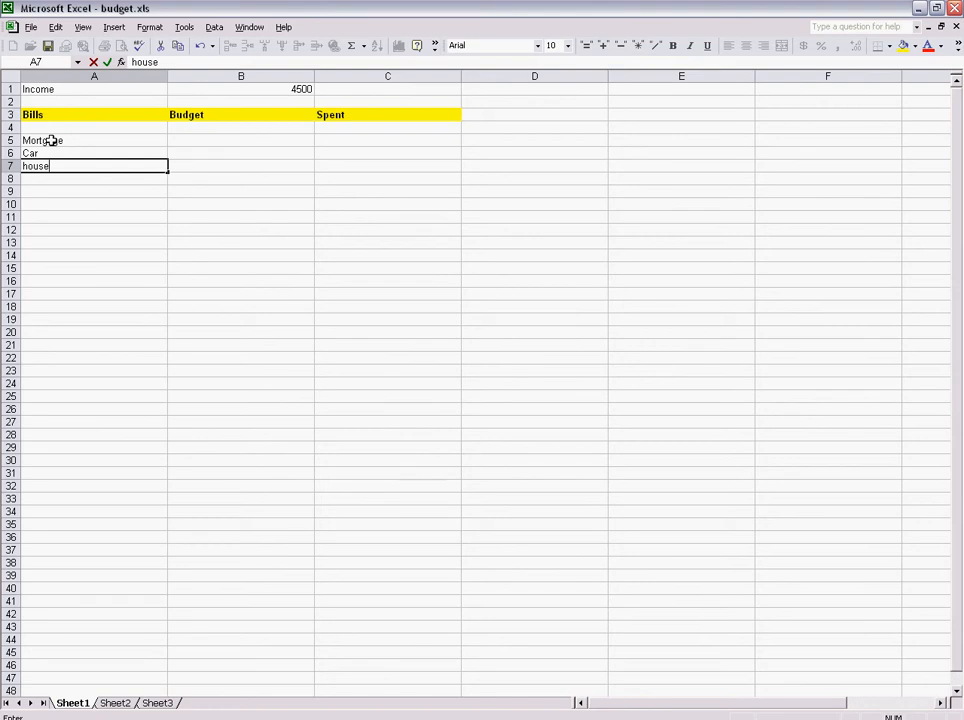
pyautogui.press('Return')
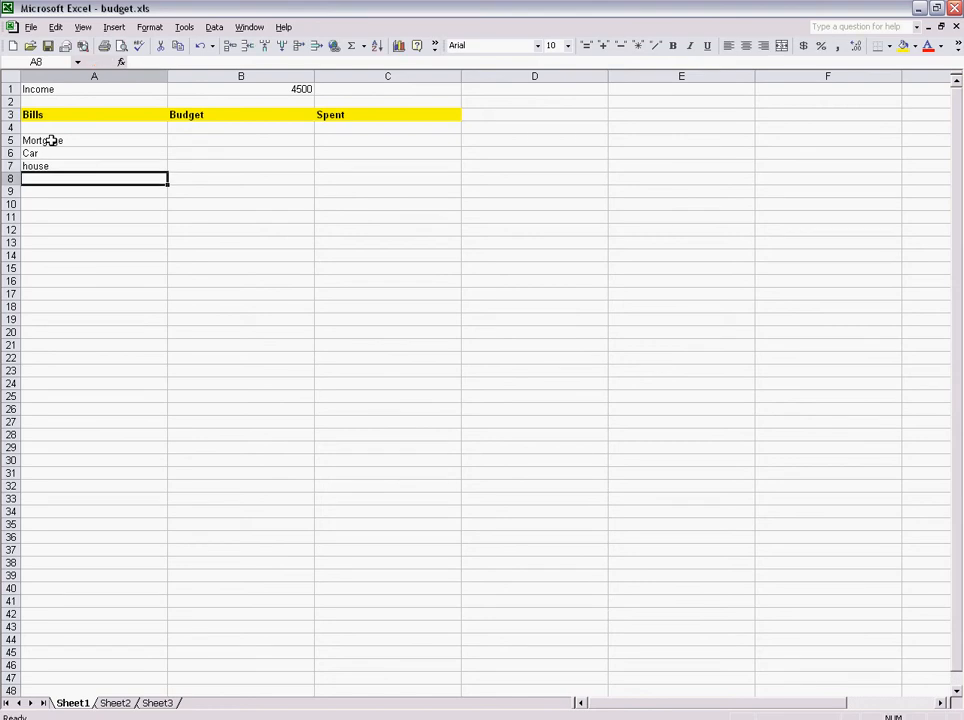
pyautogui.write('Food')
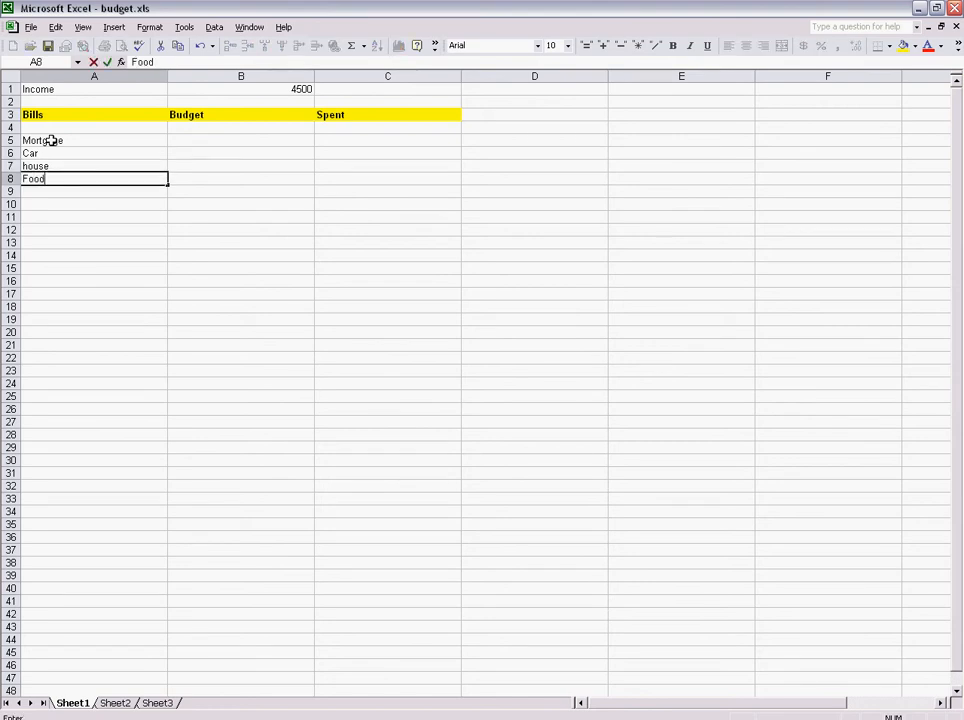
pyautogui.press('Return')
pyautogui.write('Children')
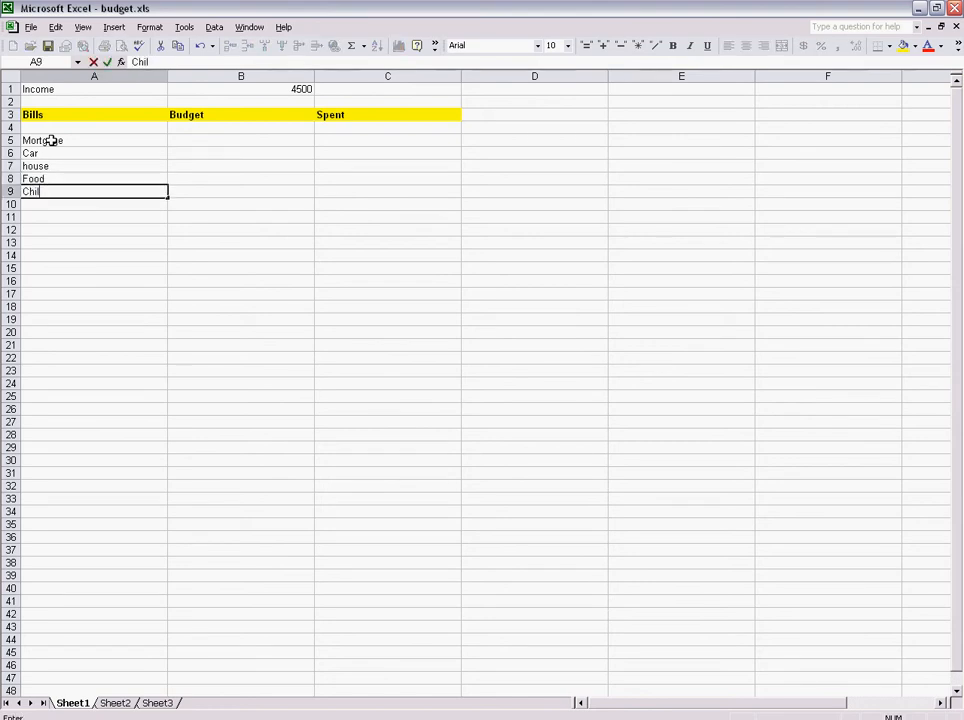
pyautogui.press('Return')
pyautogui.write('Cred')
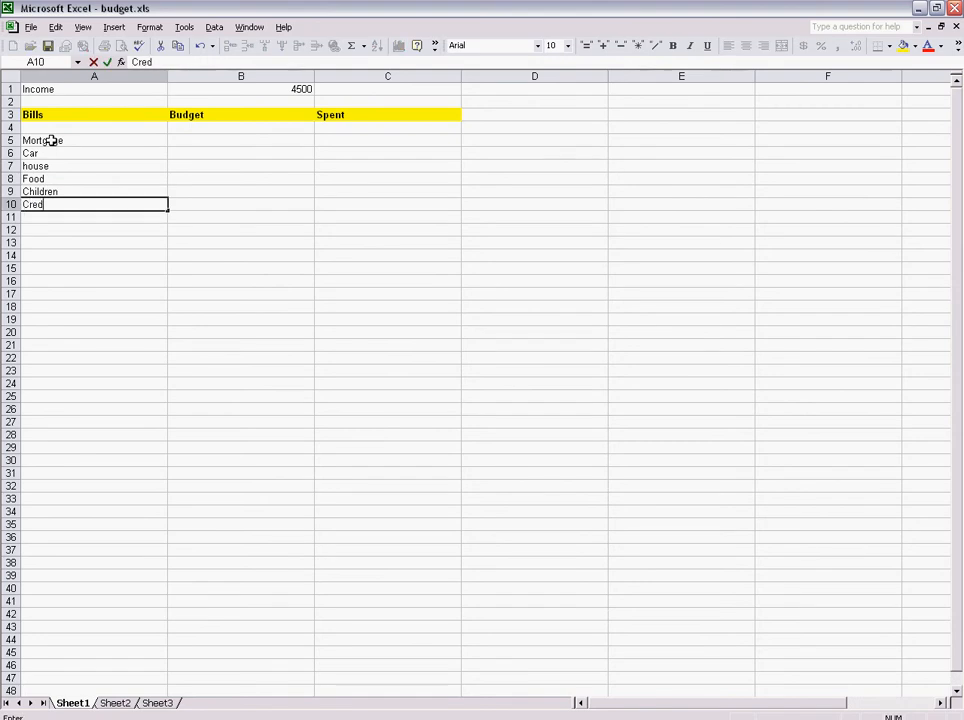
pyautogui.write('it Card')
# Add the label "Sub Total:" in A12, leaving one blank row below the list of bills.
pyautogui.click(45, 232)
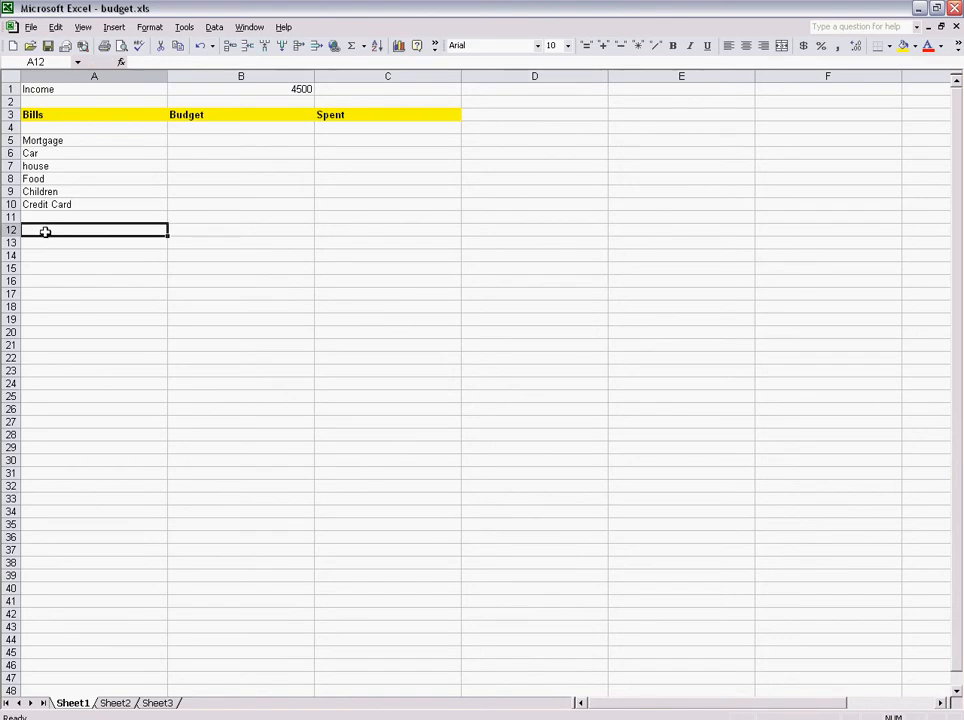
pyautogui.write('Sub Total')
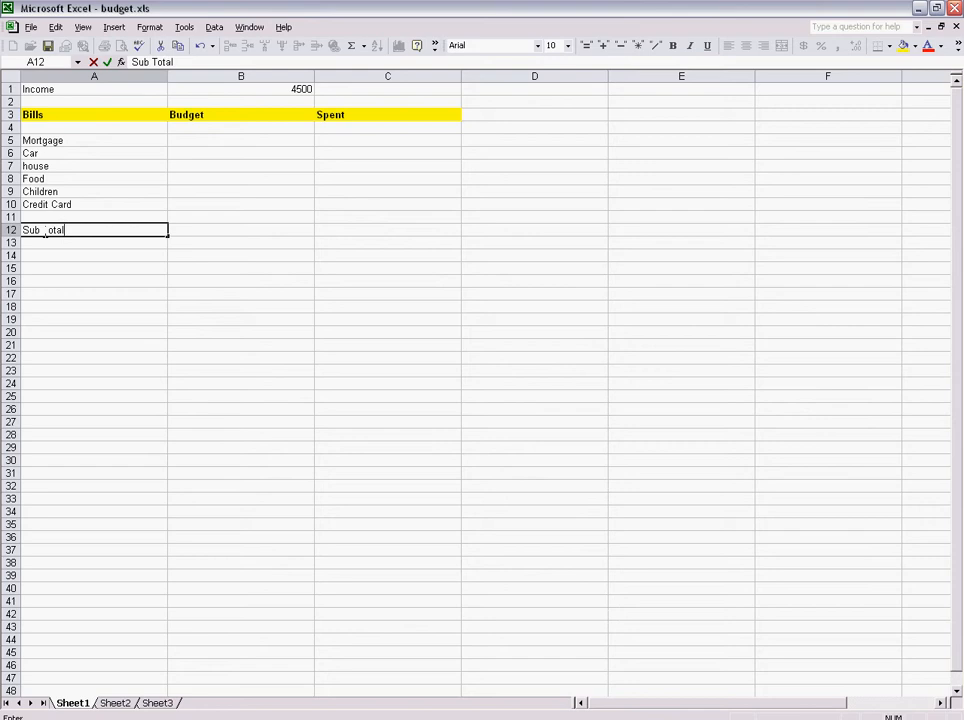
pyautogui.write(':')
# Enter the budget amounts 1600, 750, 800, 450, 300 and 100 in B5:B10 for Mortgage through Credit Card.
pyautogui.click(219, 142)
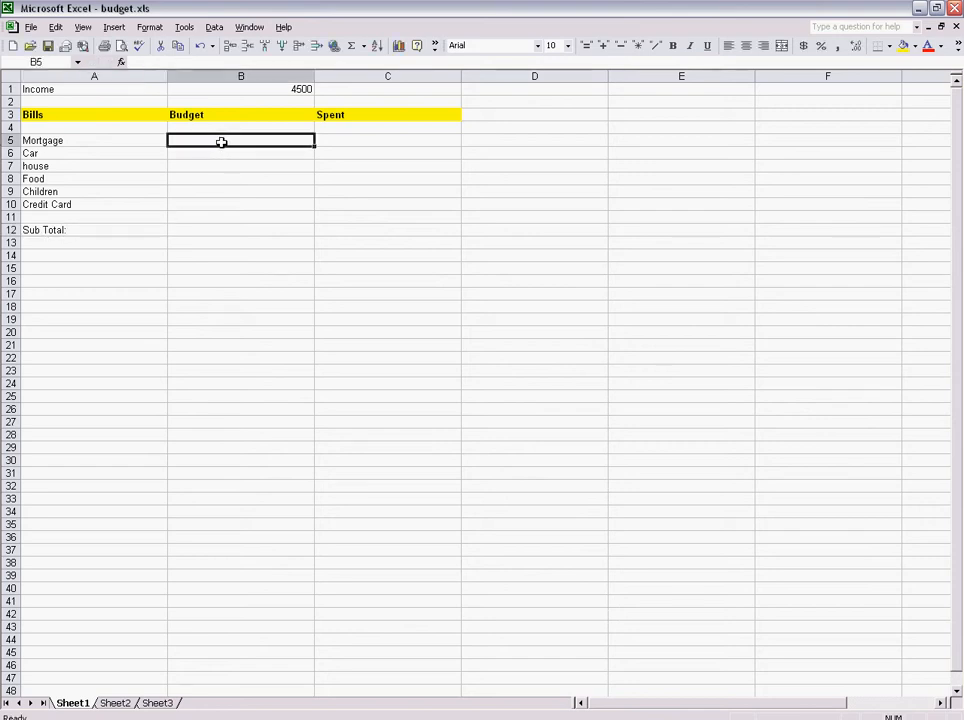
pyautogui.write('1600')
pyautogui.press('Return')
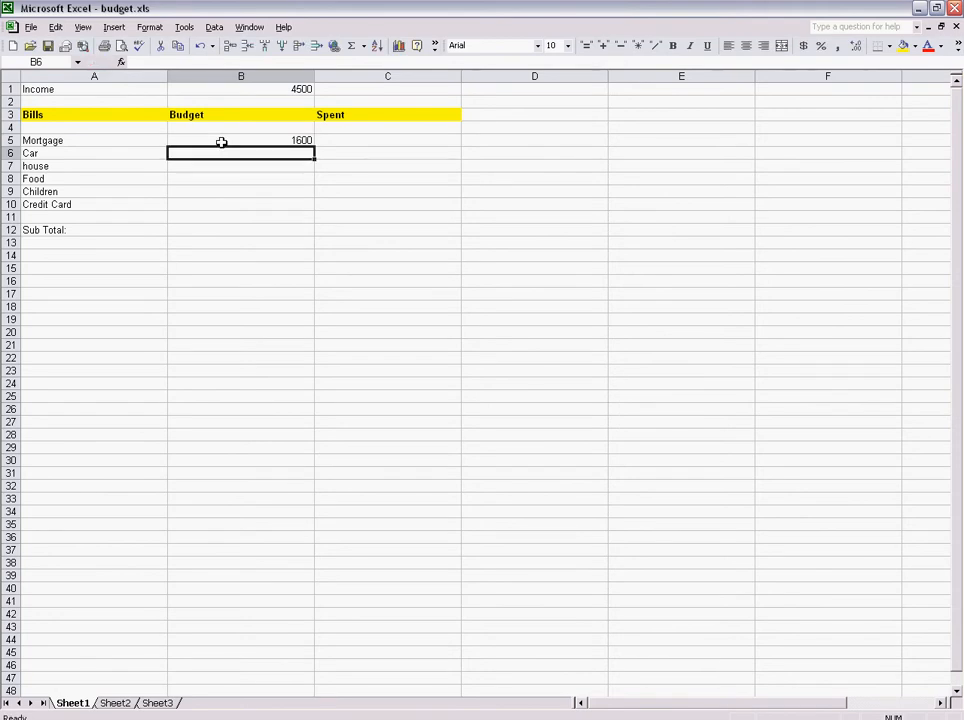
pyautogui.write('750')
pyautogui.press('Return')
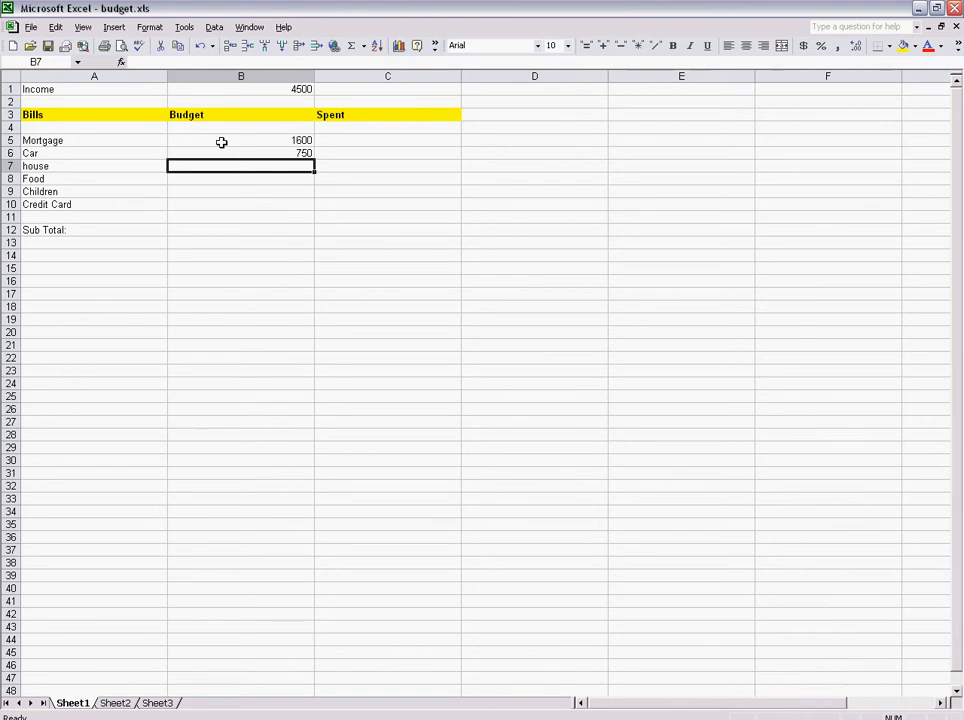
pyautogui.write('800')
pyautogui.press('Return')
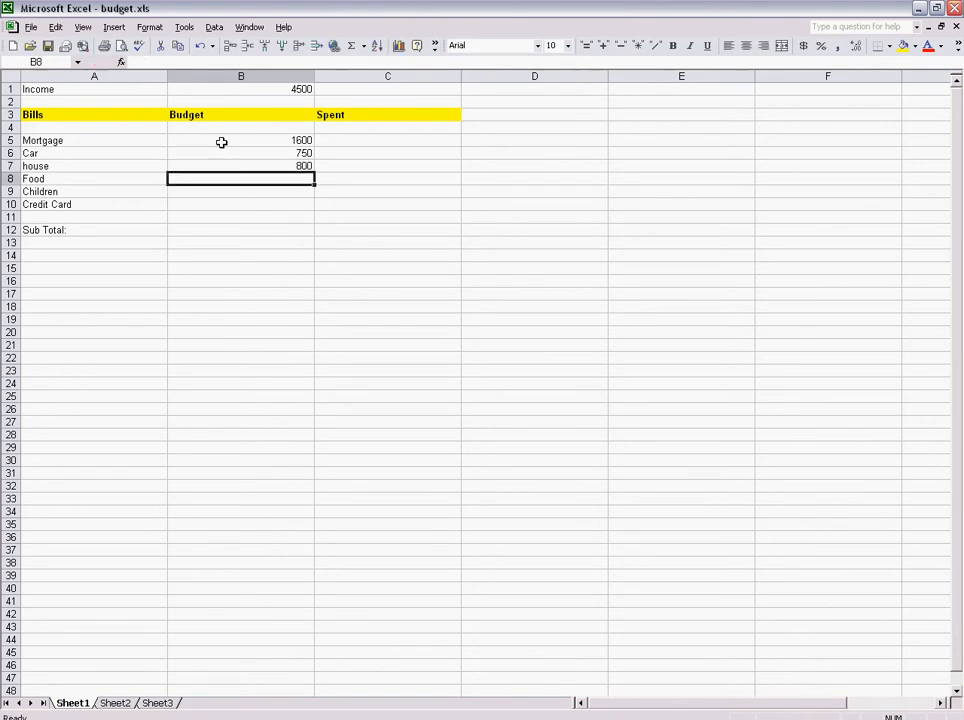
pyautogui.write('450')
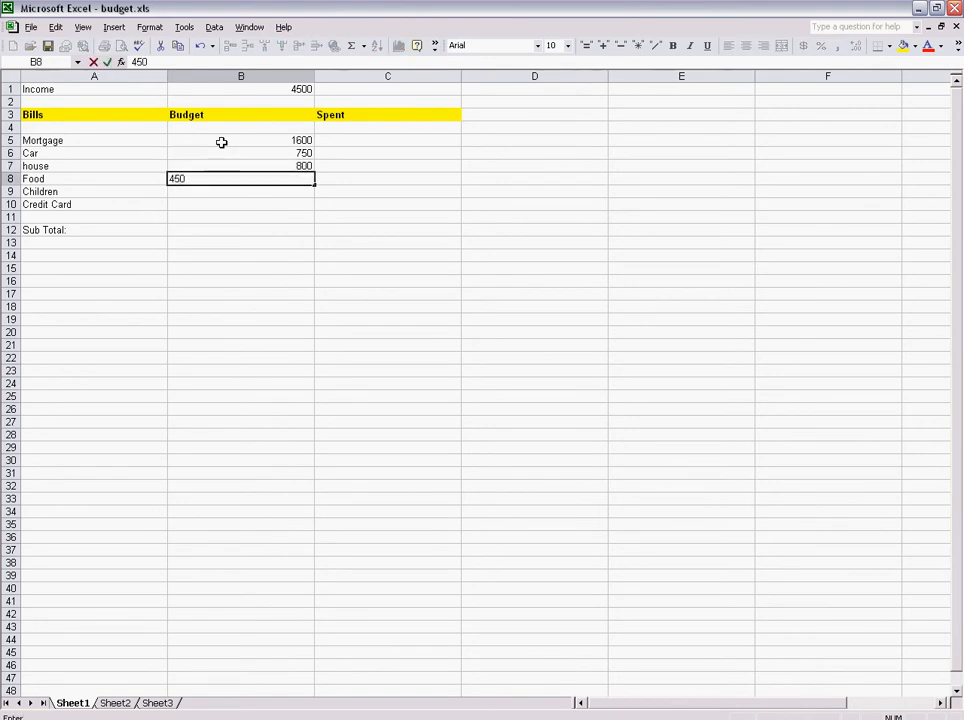
pyautogui.press('Return')
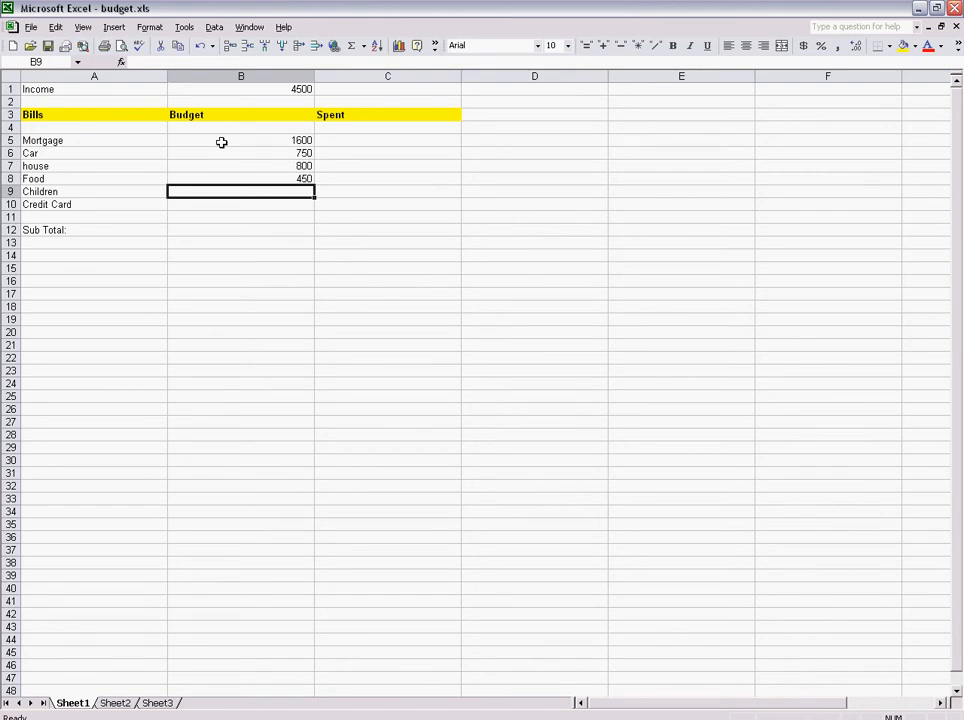
pyautogui.write('300')
pyautogui.press('Return')
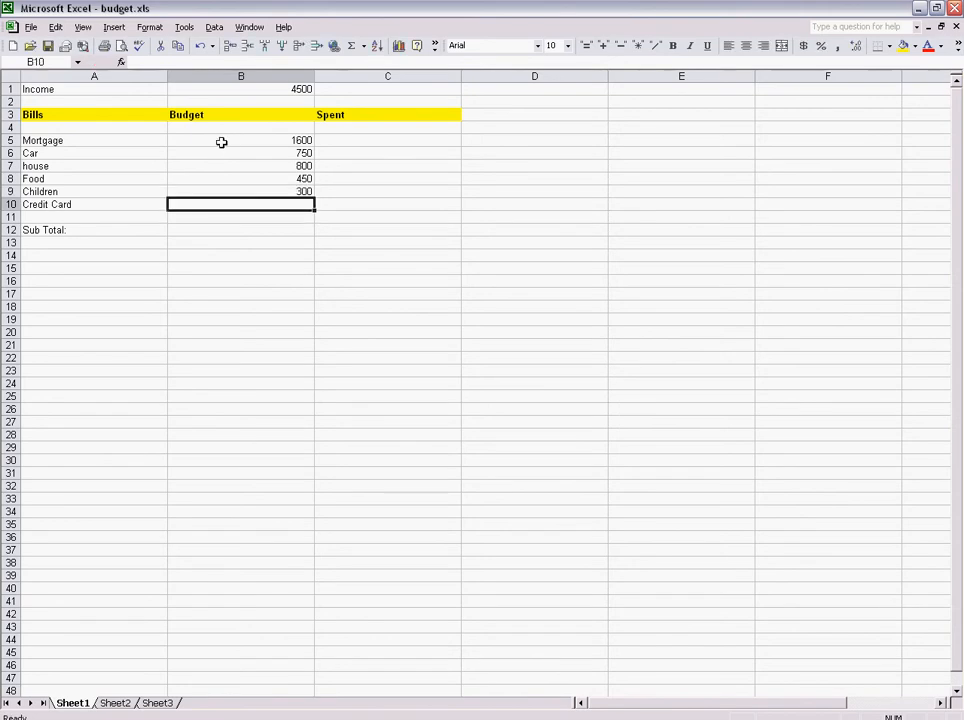
pyautogui.write('100')
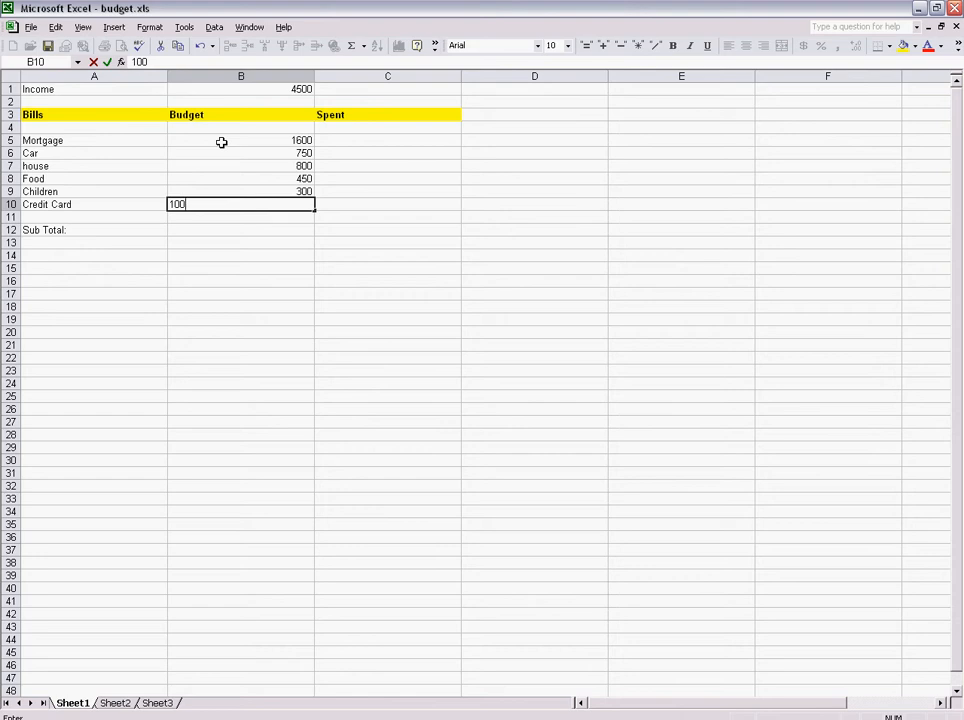
pyautogui.press('Return')
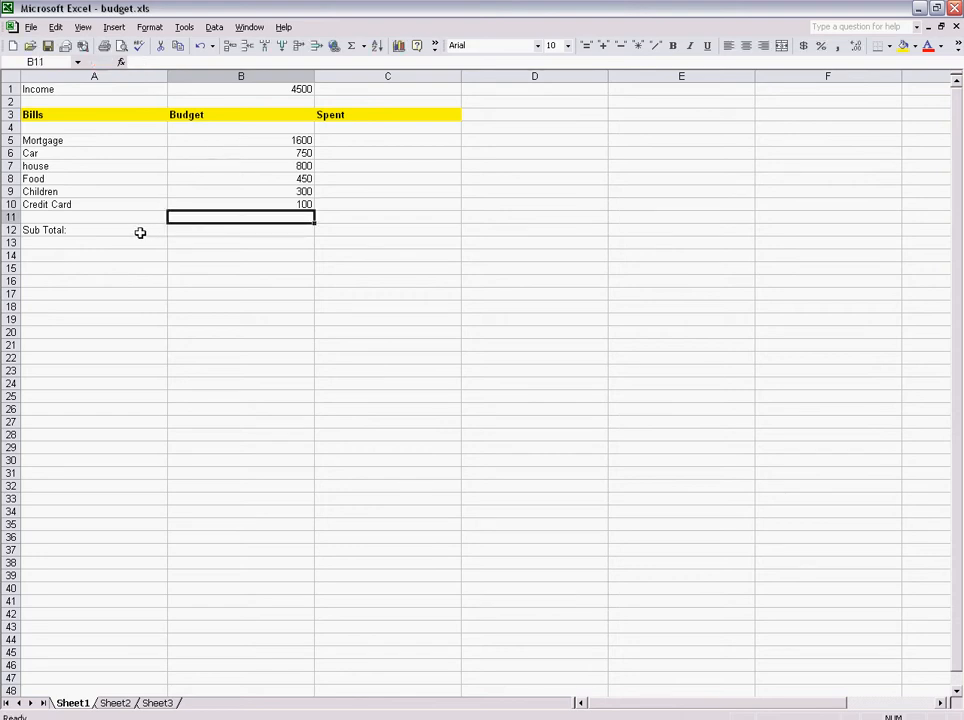
# Insert an AutoSum of B5:B11 in B12 as the budget subtotal and check it against the listed amounts.
pyautogui.click(225, 232)
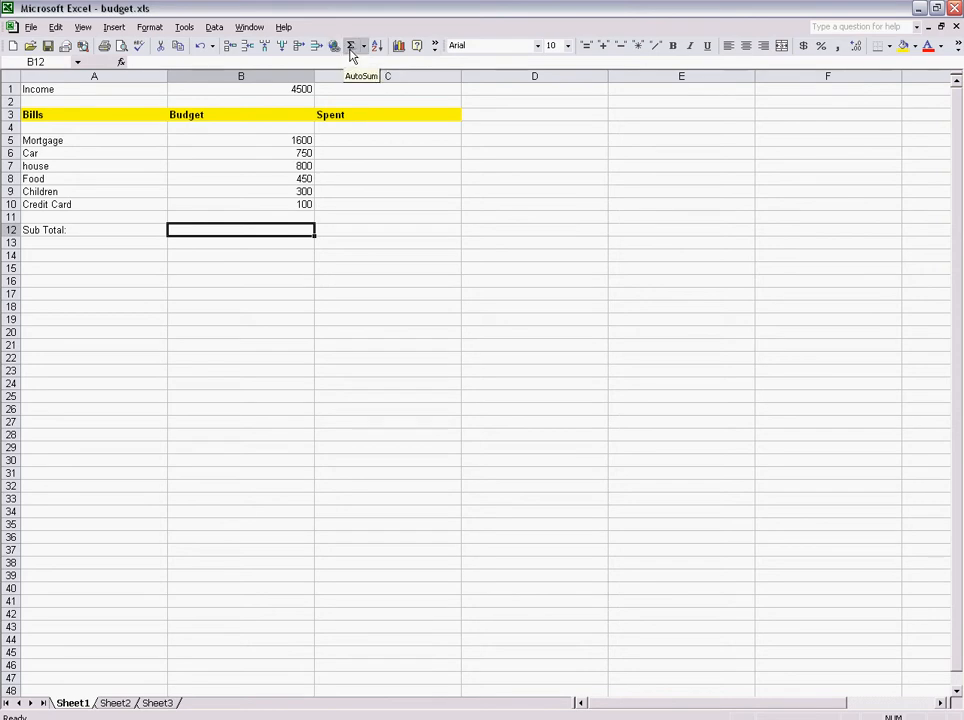
pyautogui.click(351, 47)
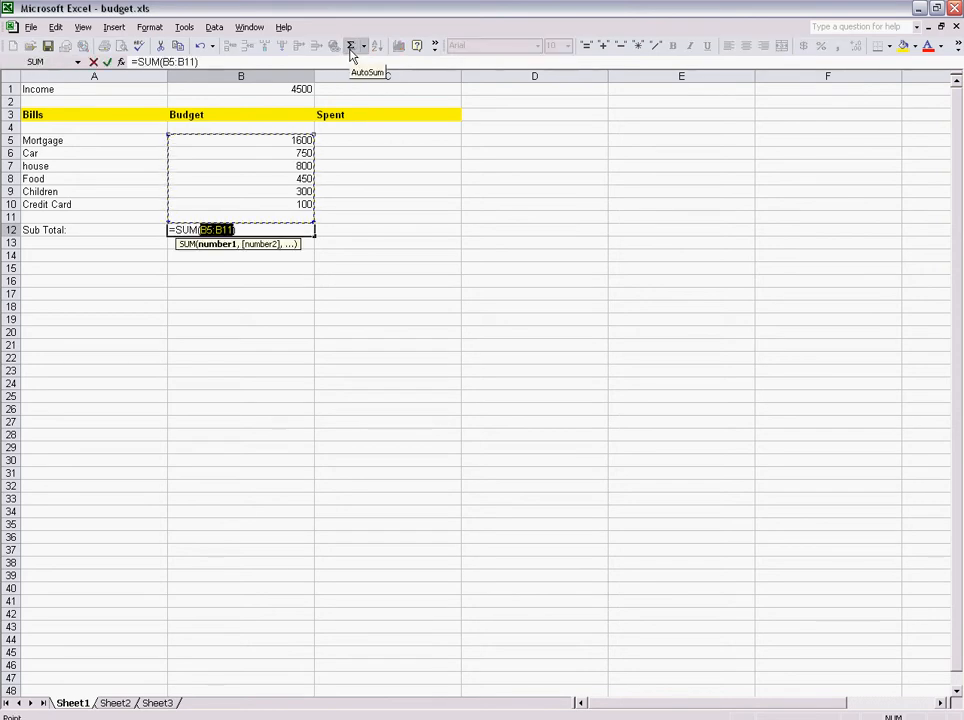
pyautogui.press('Return')
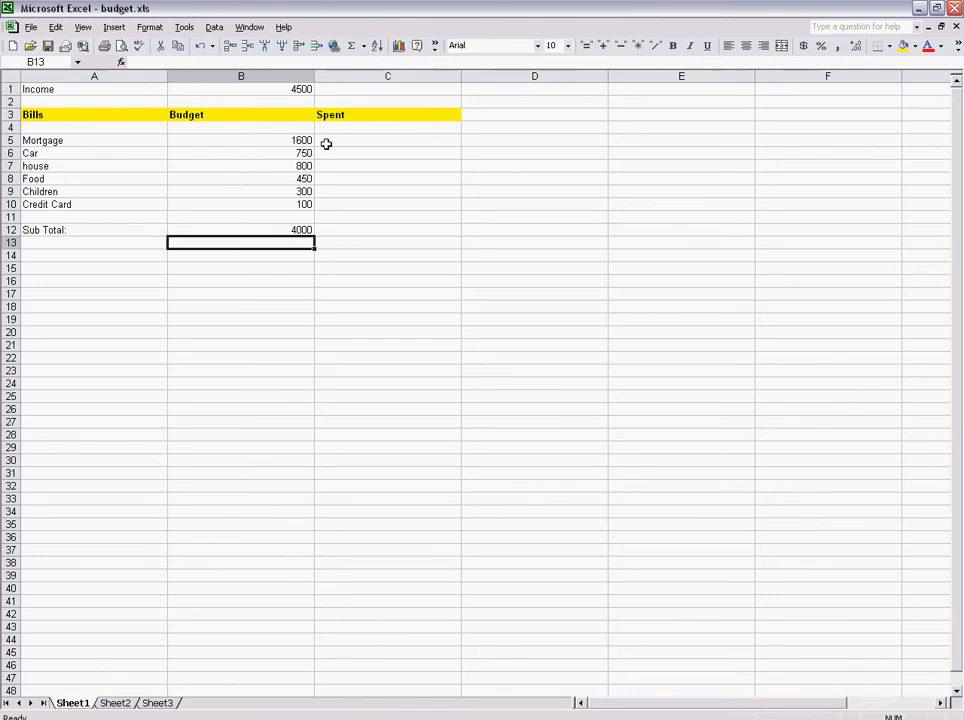
pyautogui.moveTo(308, 200); pyautogui.dragTo(301, 142)
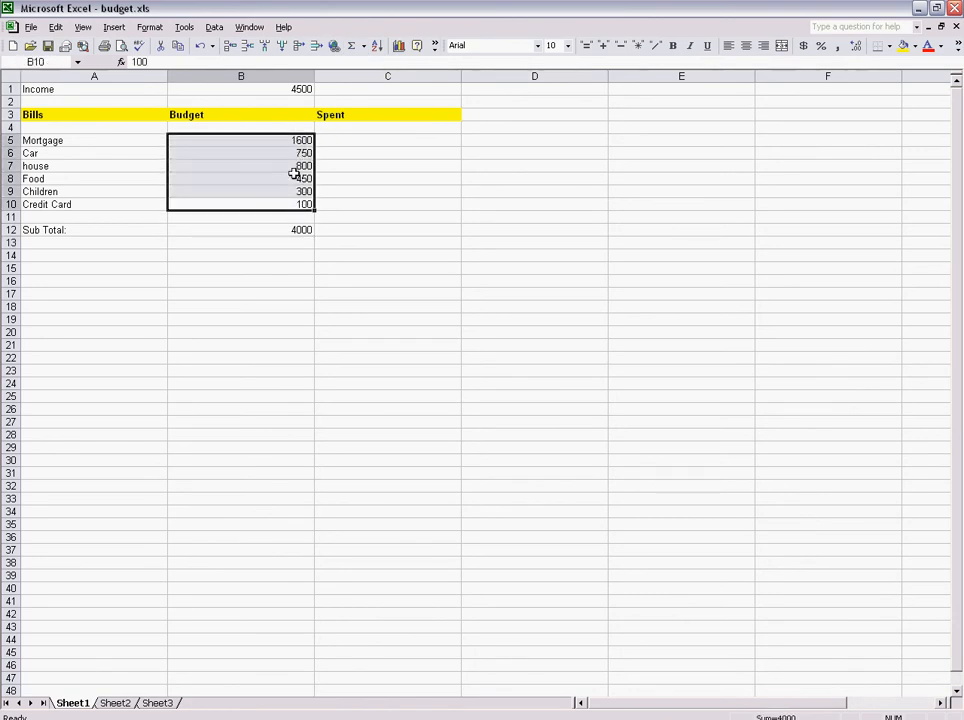
pyautogui.click(298, 229)
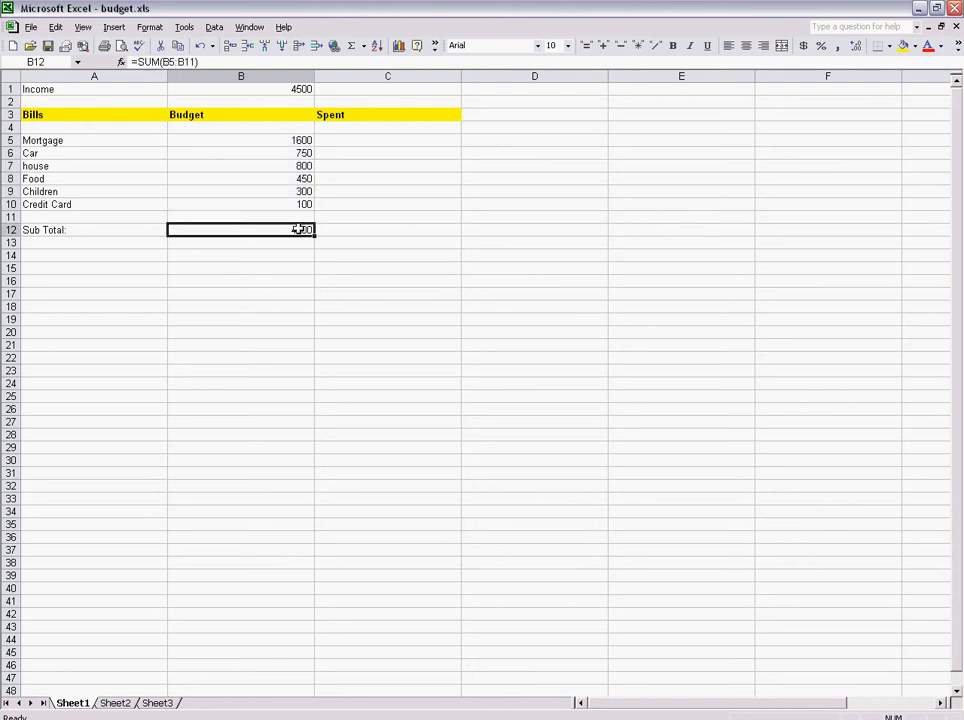
# Enter the spent amounts 1600, 650, 900, 500, 500 and 0 in C5:C10 for Mortgage through Credit Card.
pyautogui.click(412, 143)
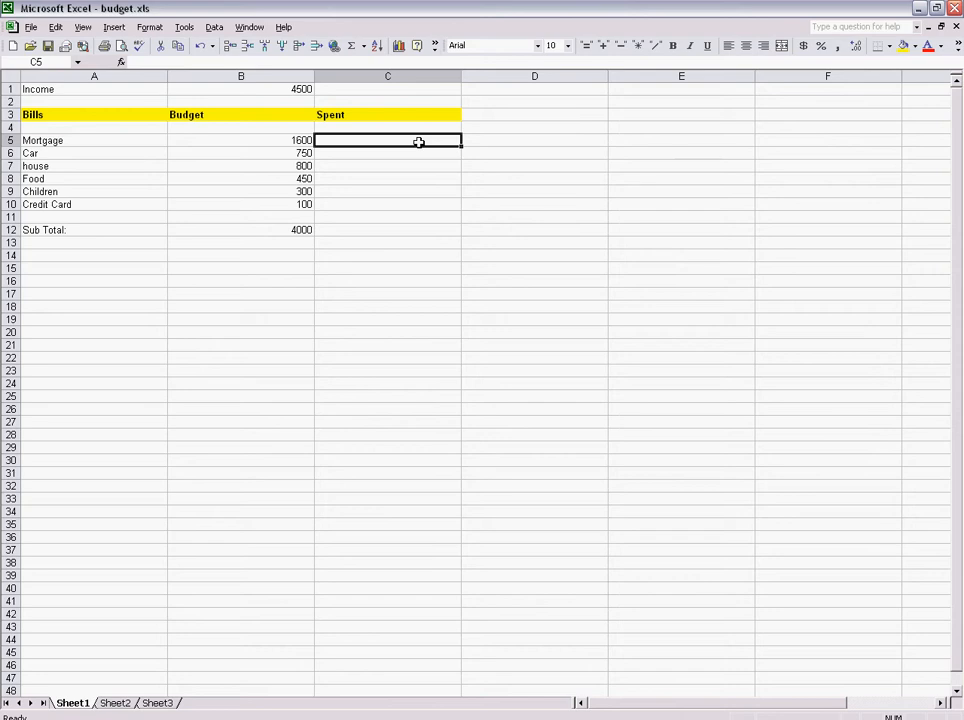
pyautogui.write('1600')
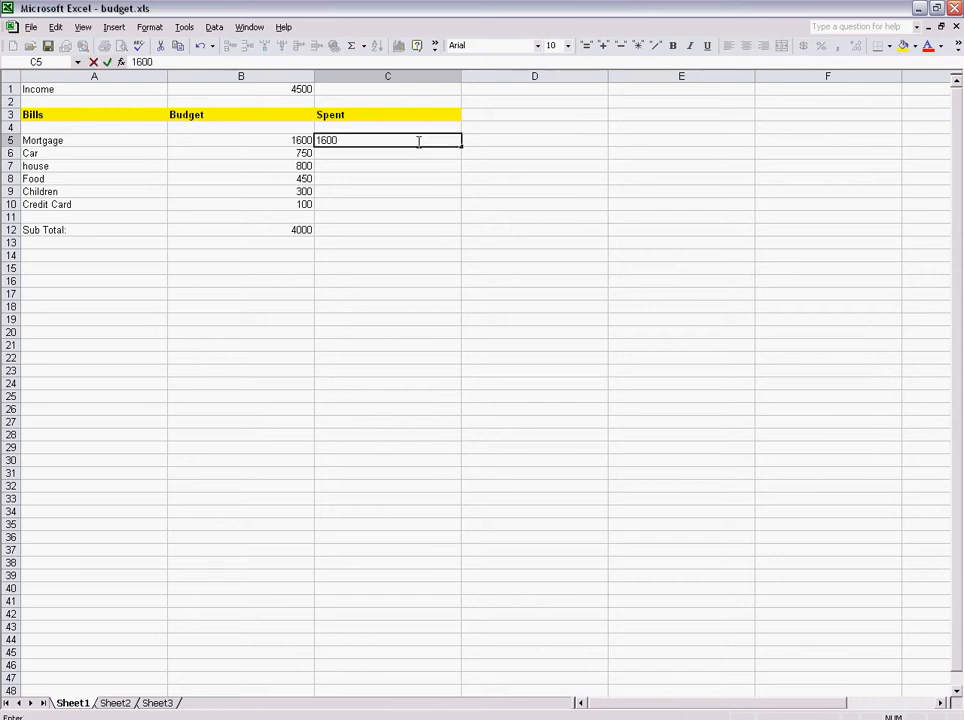
pyautogui.press('Return')
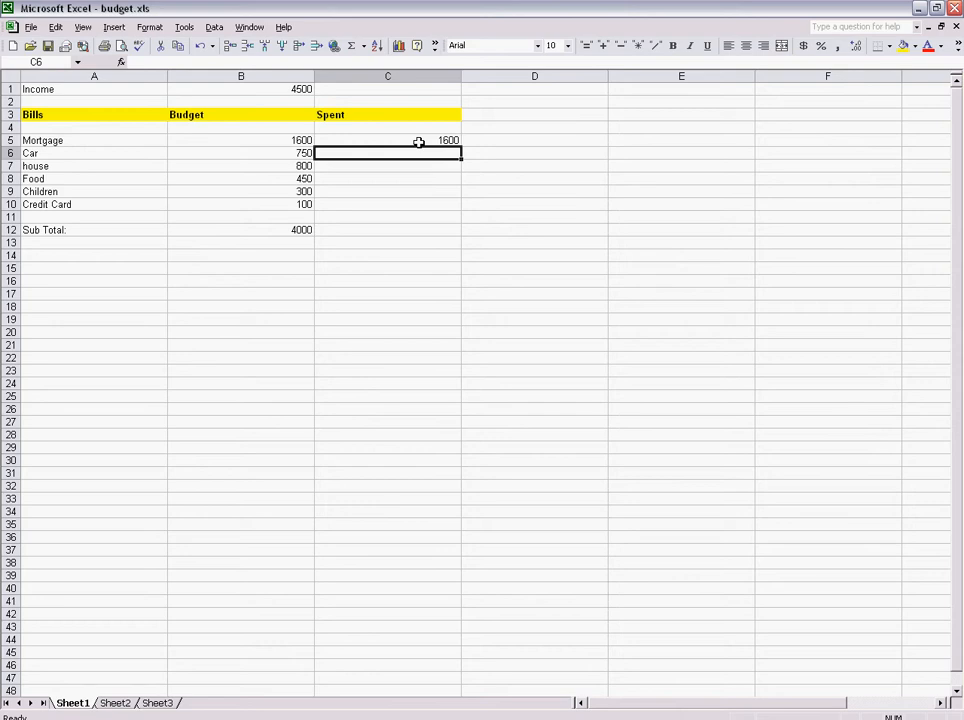
pyautogui.write('650')
pyautogui.click(416, 164)
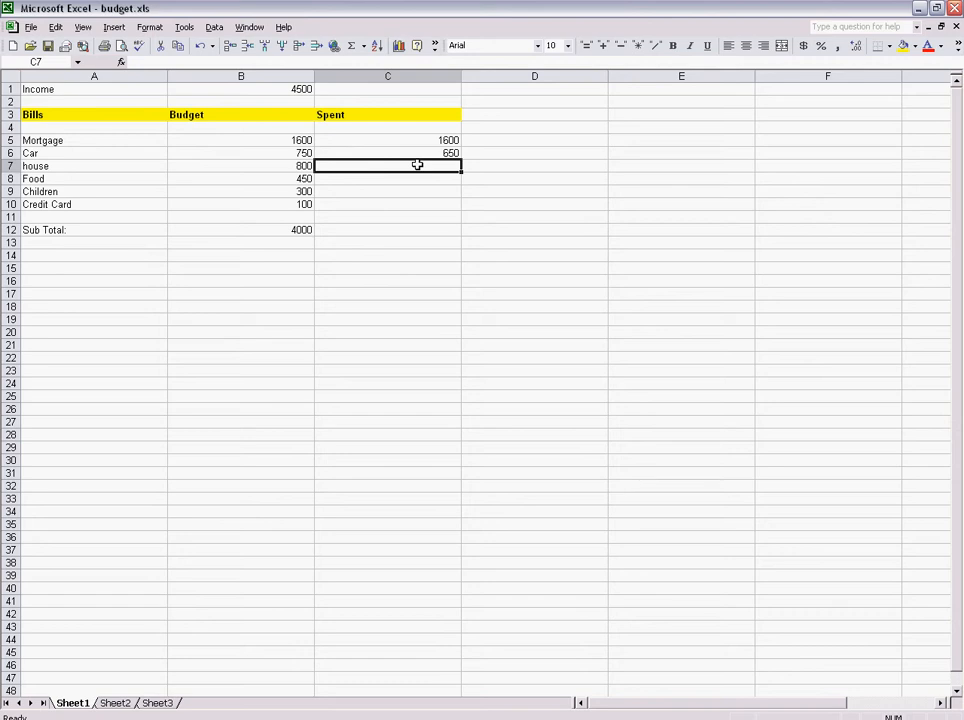
pyautogui.write('900')
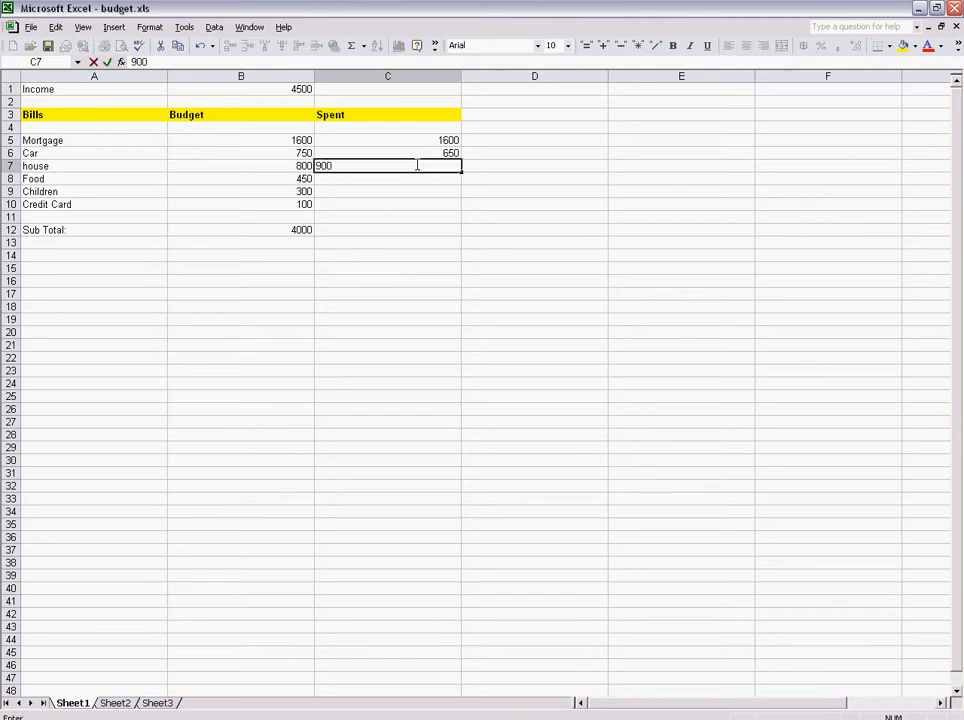
pyautogui.press('Return')
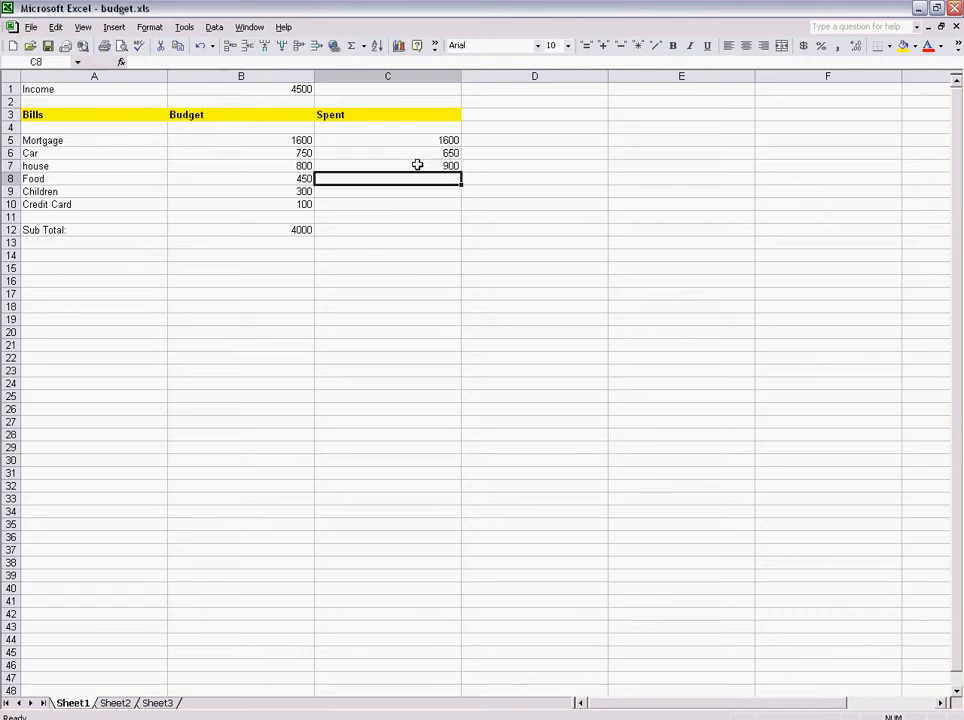
pyautogui.write('500')
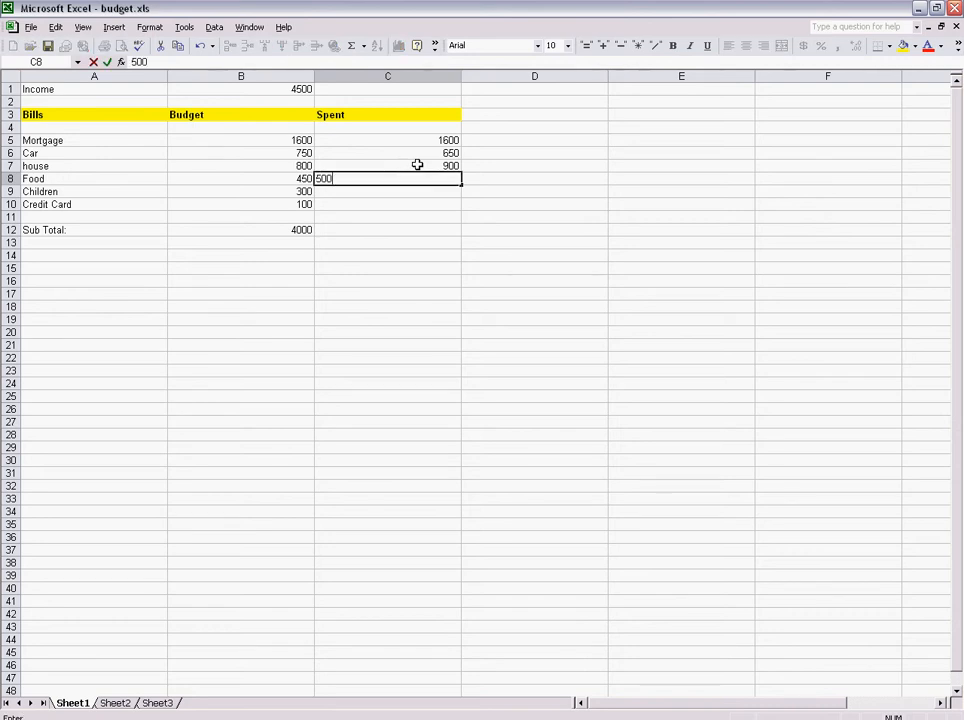
pyautogui.press('Return')
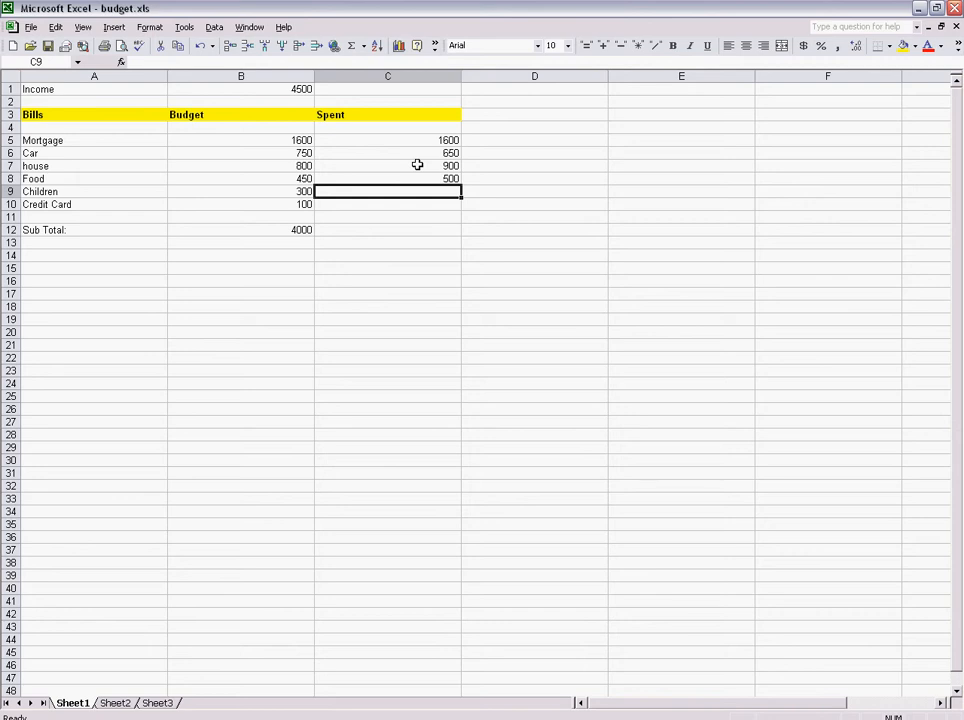
pyautogui.write('500')
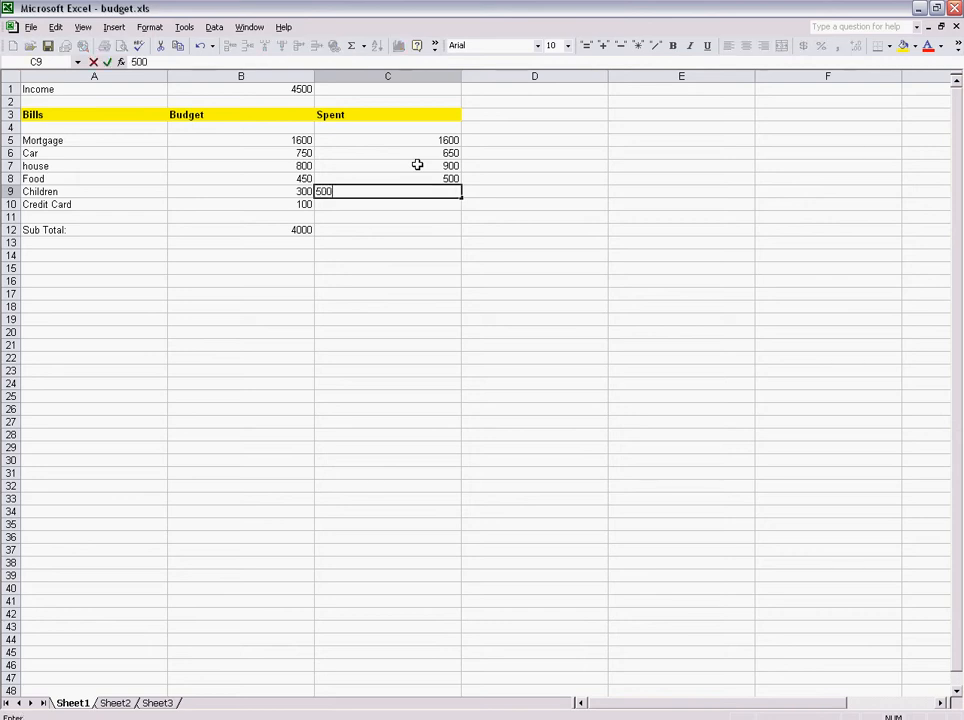
pyautogui.press('Return')
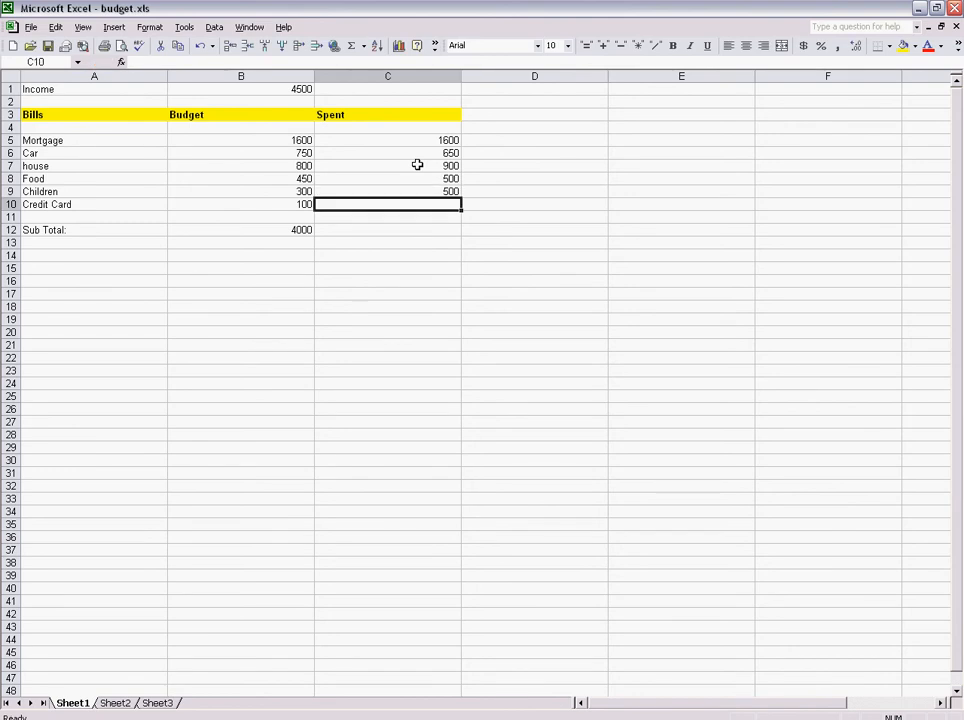
pyautogui.write('0')
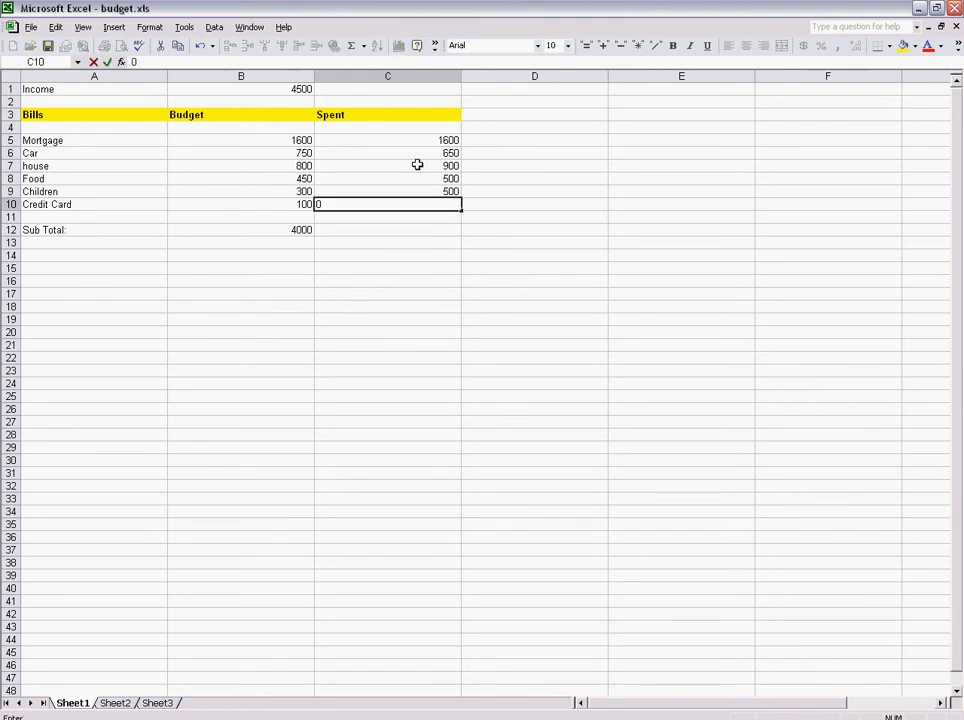
pyautogui.press('Return')
# Insert an AutoSum of C5:C11 in C12 as the subtotal of the spent amounts.
pyautogui.click(439, 230)
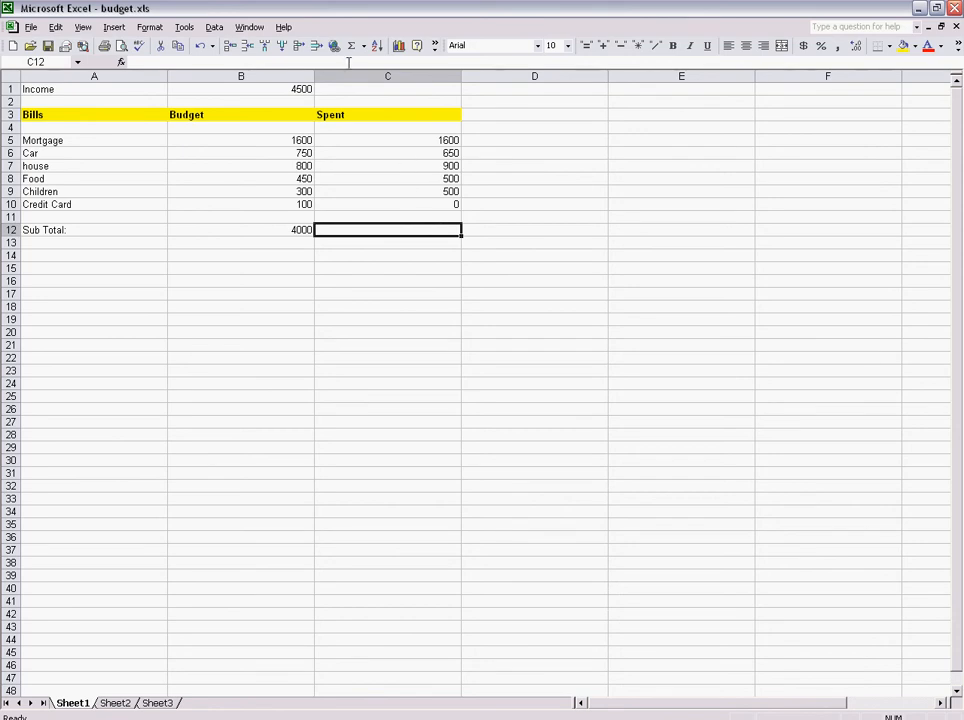
pyautogui.click(351, 46)
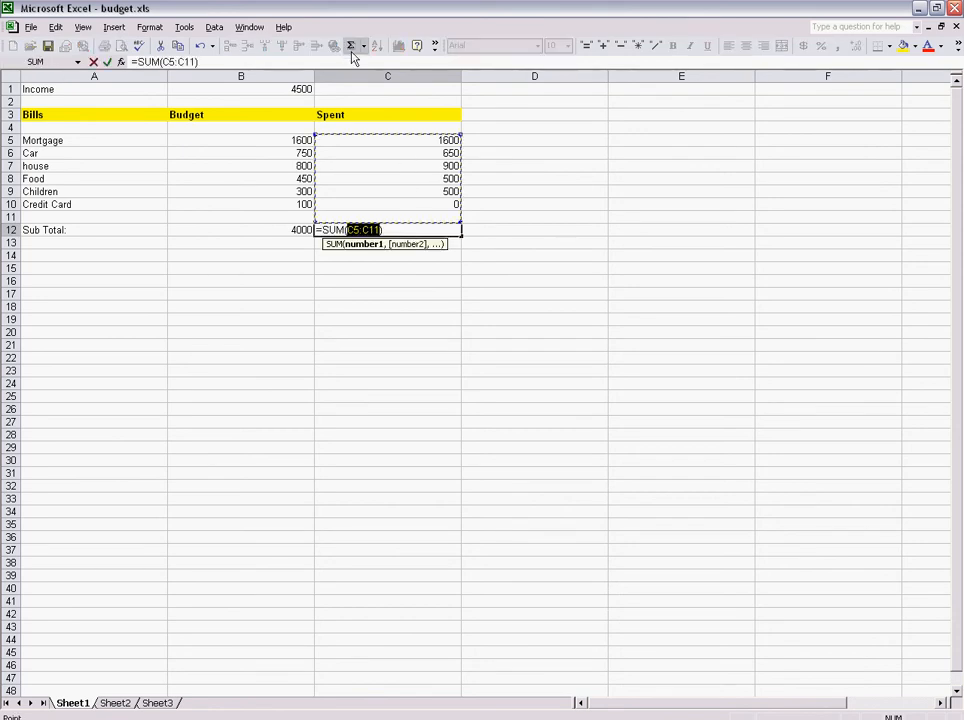
pyautogui.press('Return')
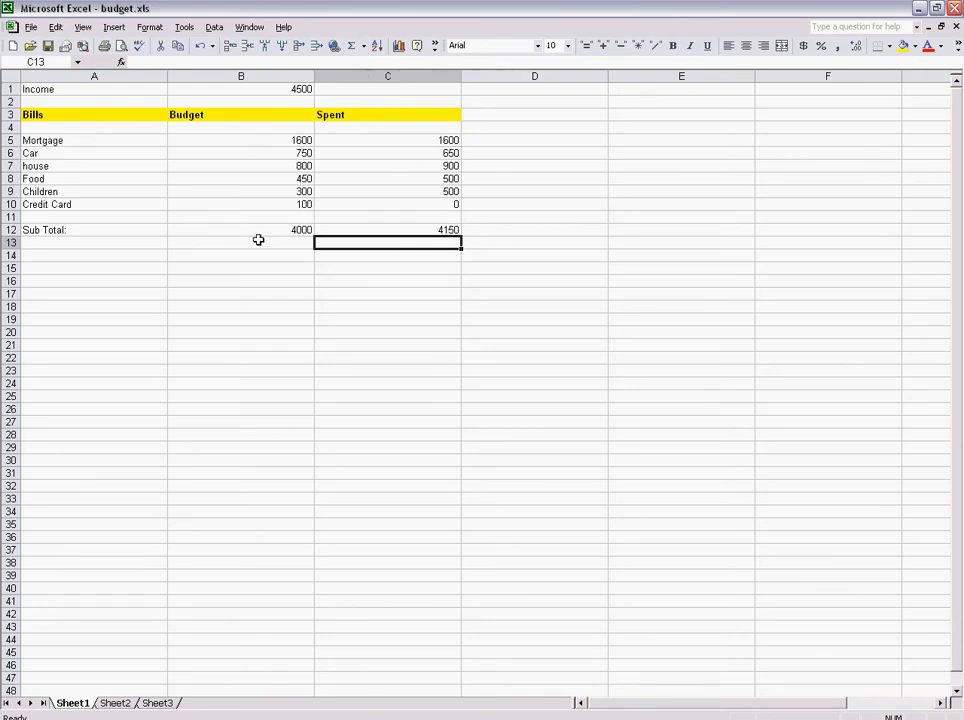
# Add the label "Total" in A14 and calculate income minus the spent subtotal in B14 with =SUM(B1)-C12.
pyautogui.click(96, 258)
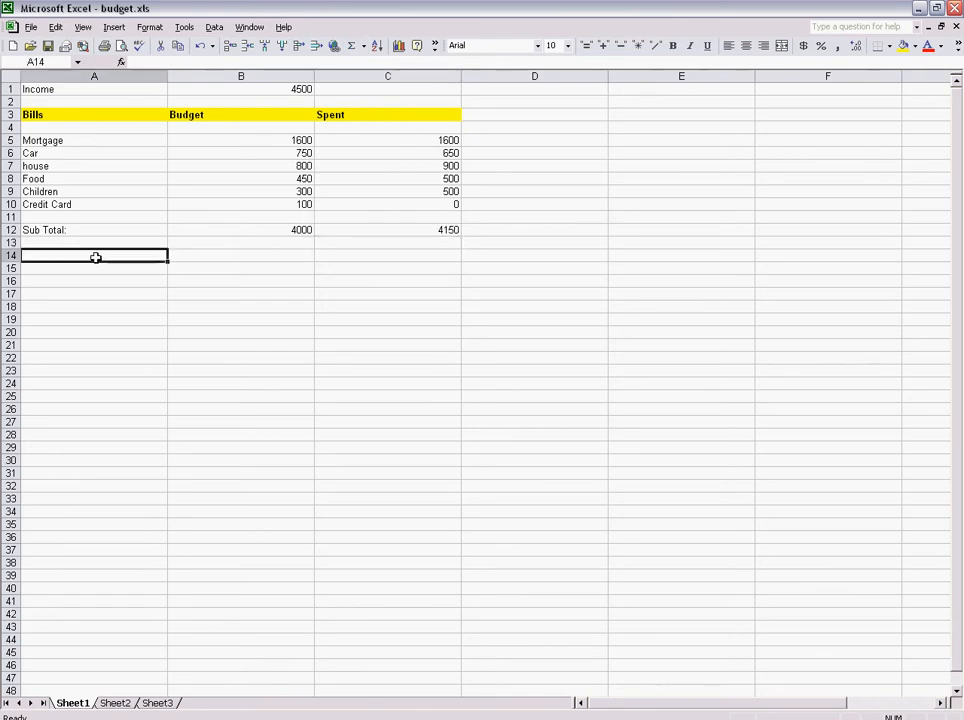
pyautogui.write('Total')
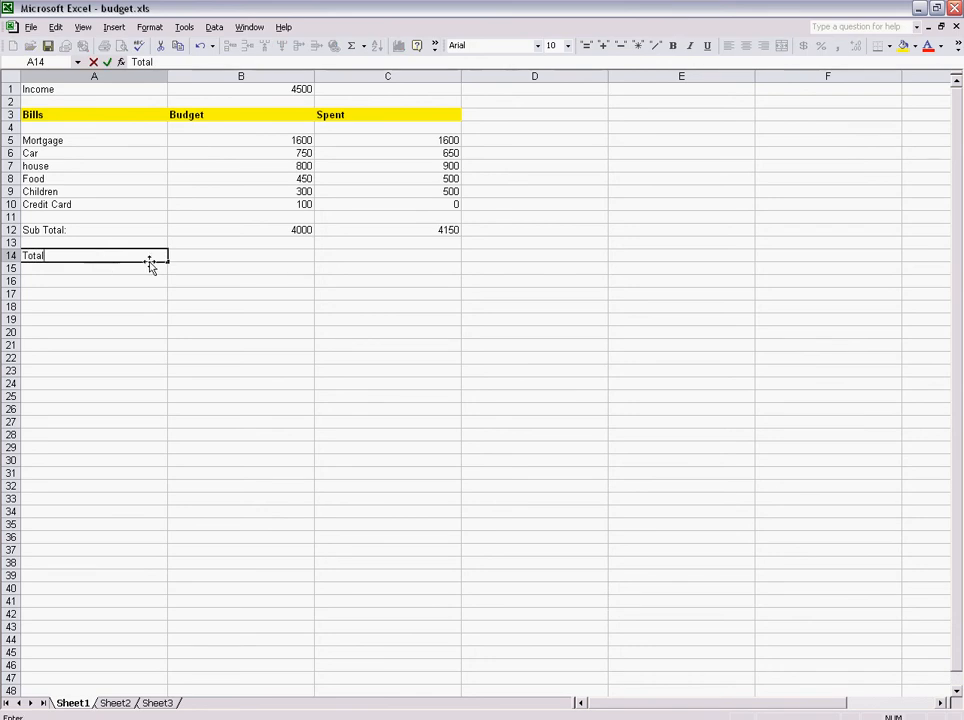
pyautogui.click(224, 259)
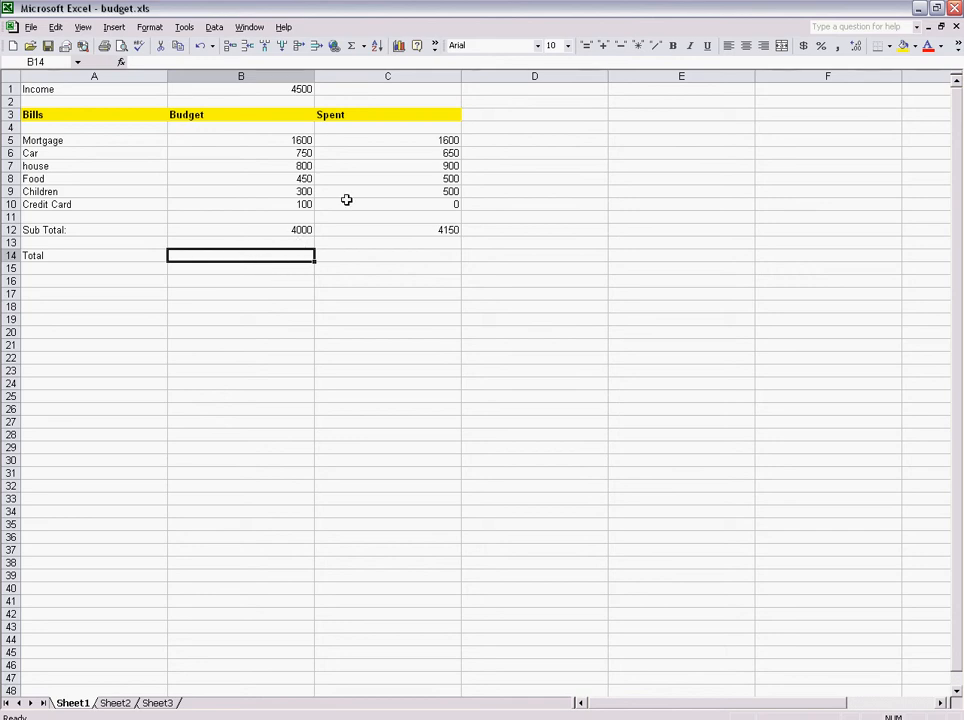
pyautogui.click(352, 48)
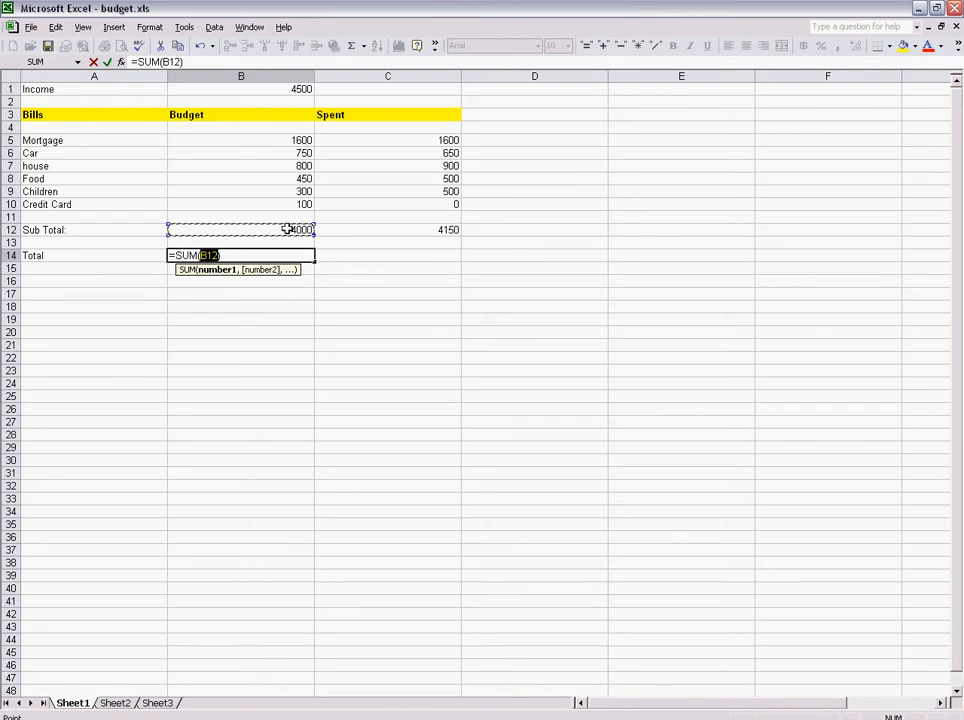
pyautogui.click(265, 89)
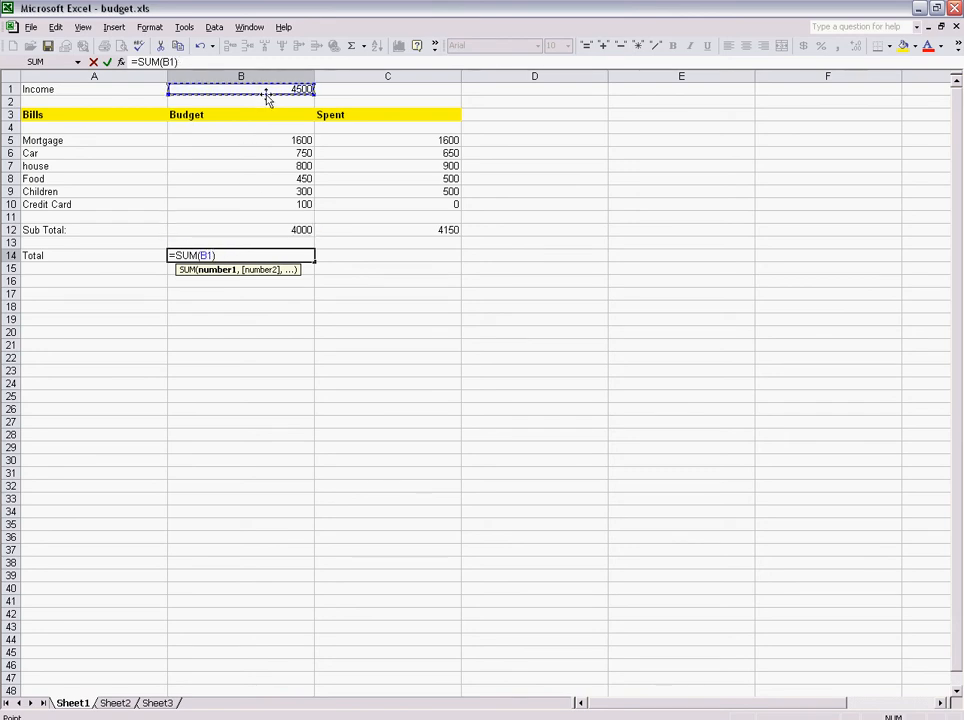
pyautogui.click(236, 256)
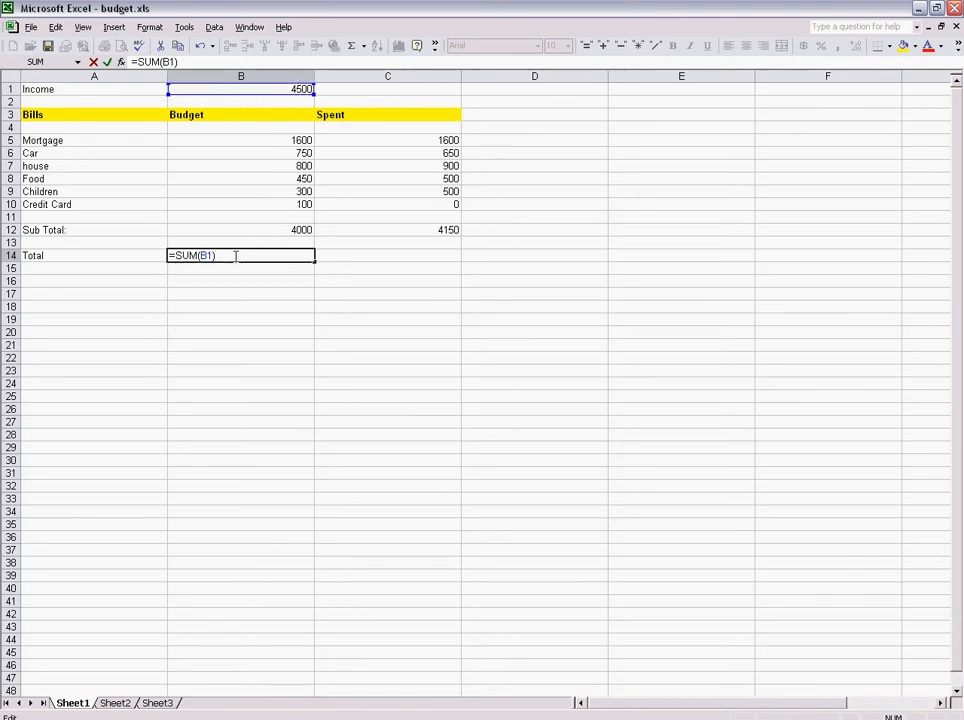
pyautogui.write('-')
pyautogui.click(430, 230)
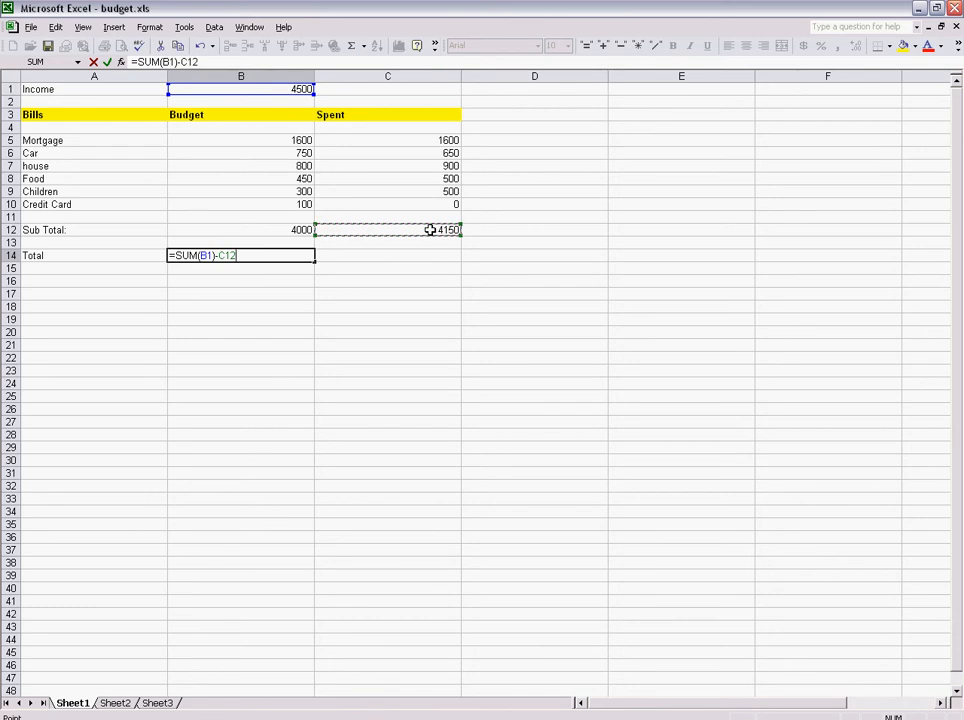
pyautogui.press('Return')
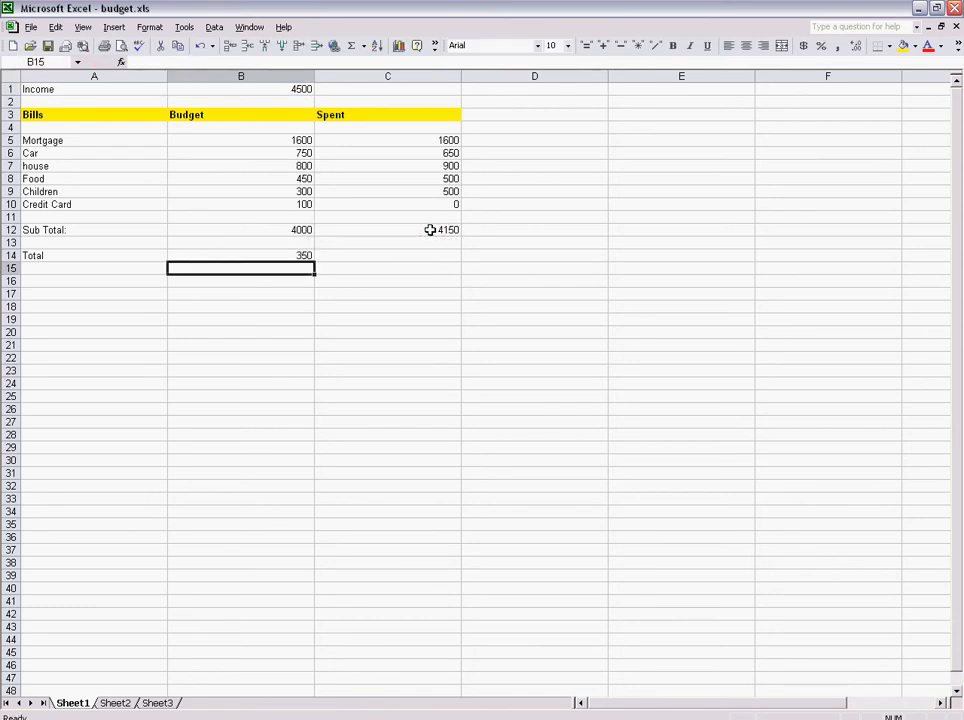
pyautogui.click(311, 256)
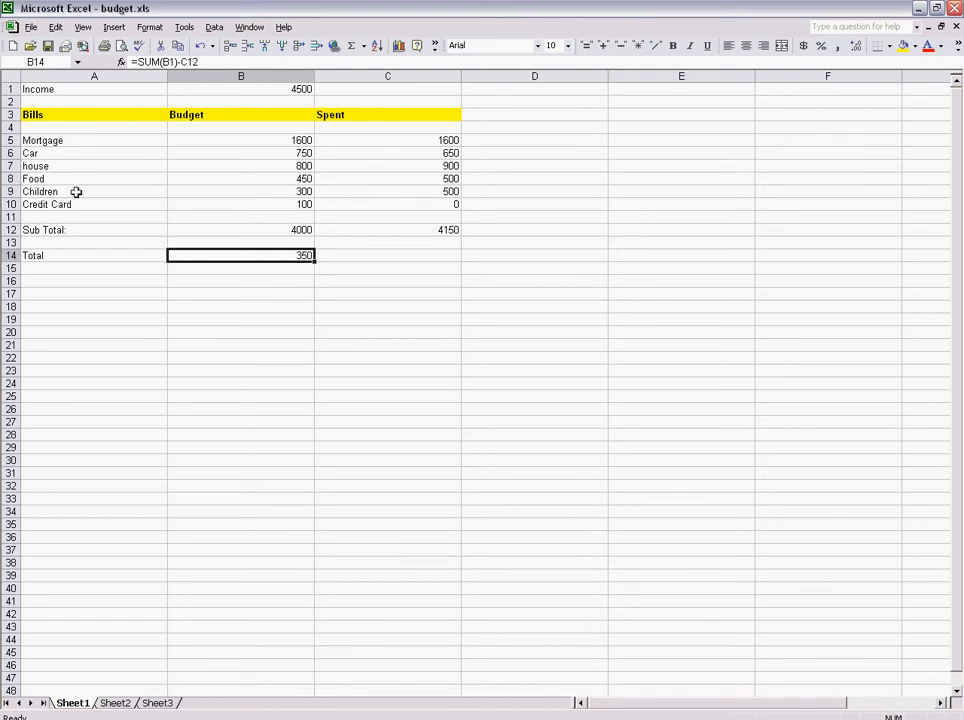
# Delete the entire Children row from the list of bills.
pyautogui.click(9, 191)
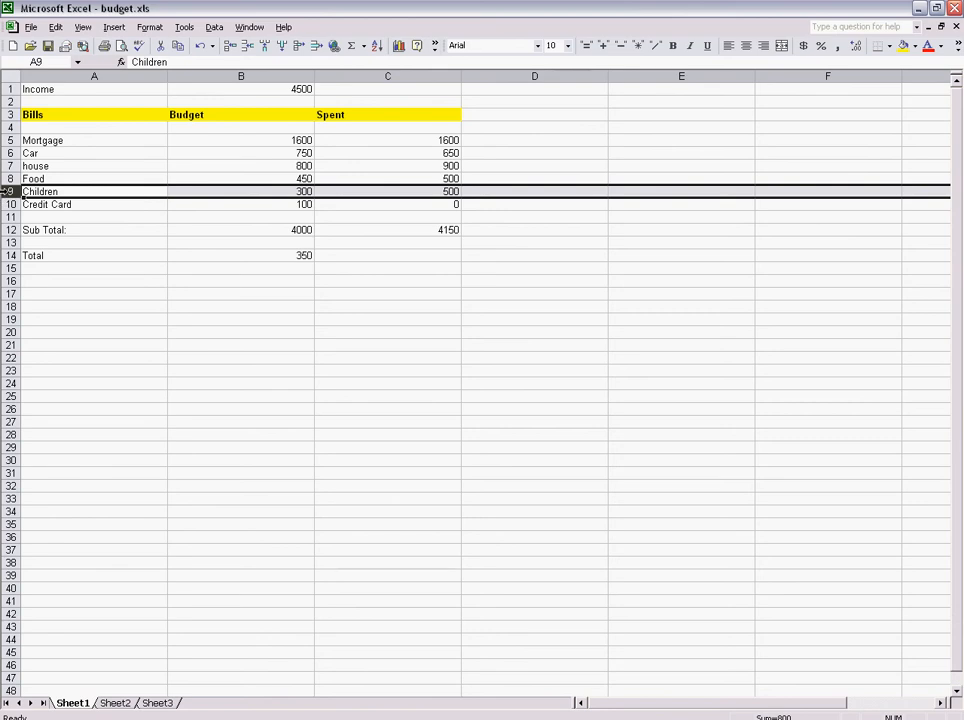
pyautogui.click(297, 47)
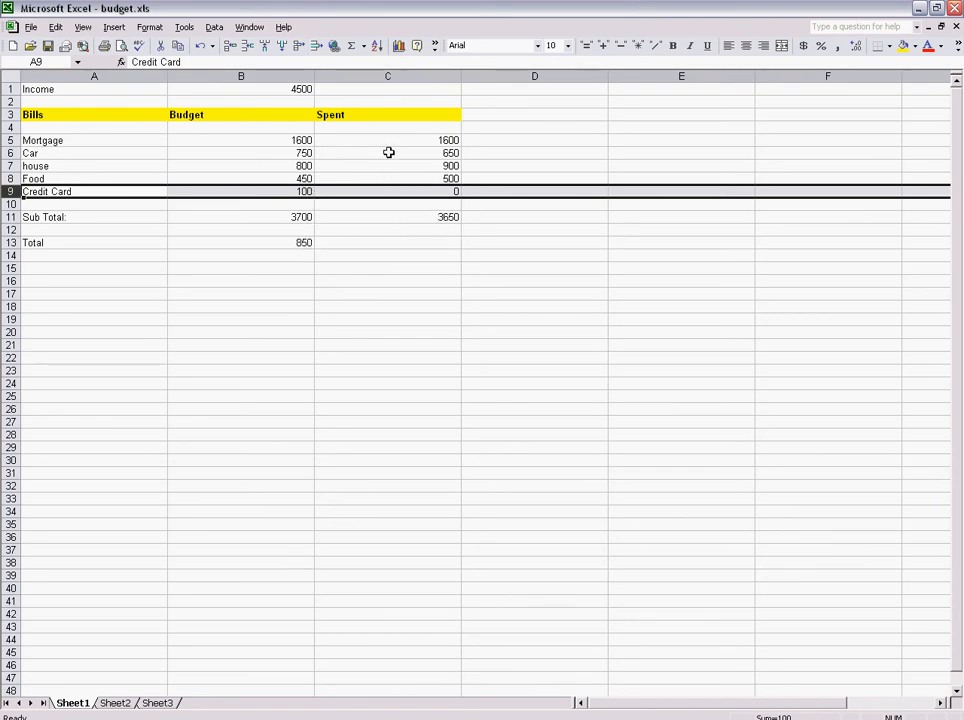
pyautogui.click(345, 254)
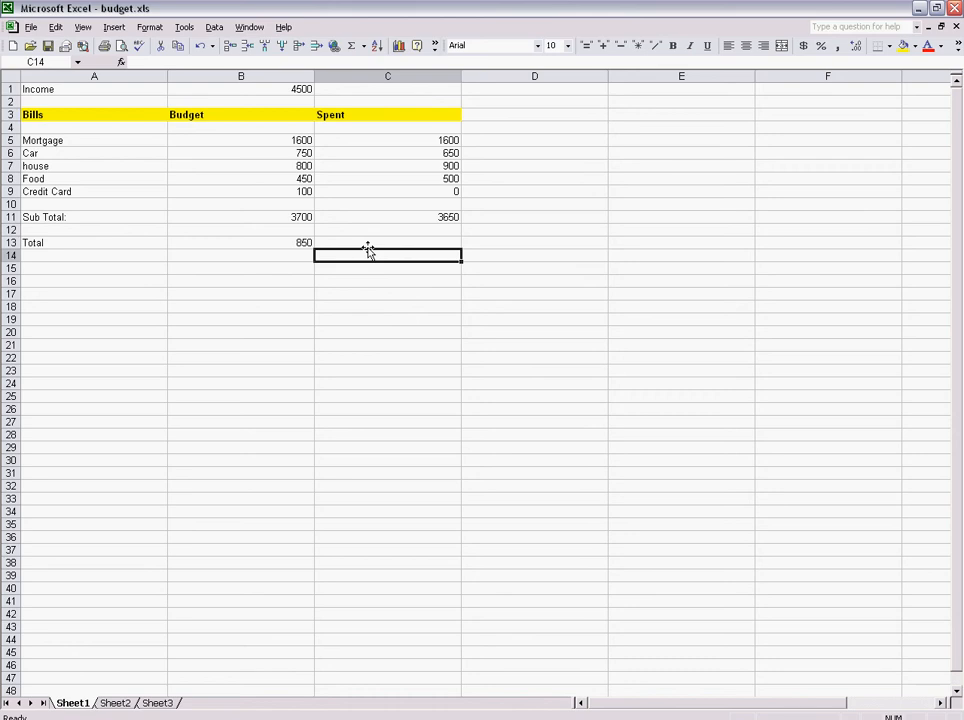
pyautogui.click(284, 27)
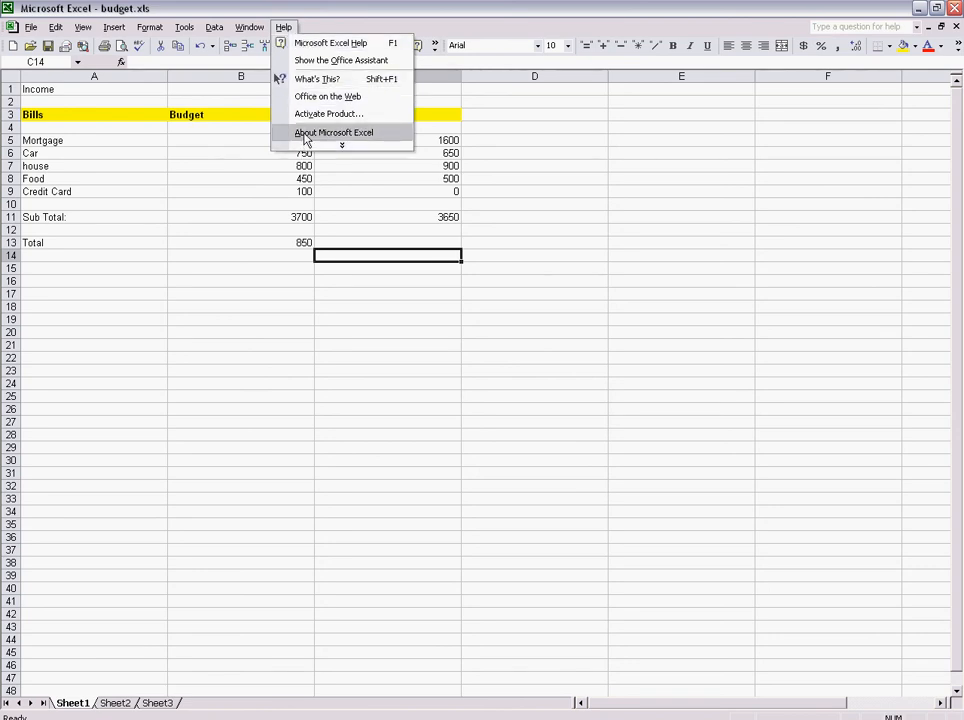
pyautogui.click(254, 255)
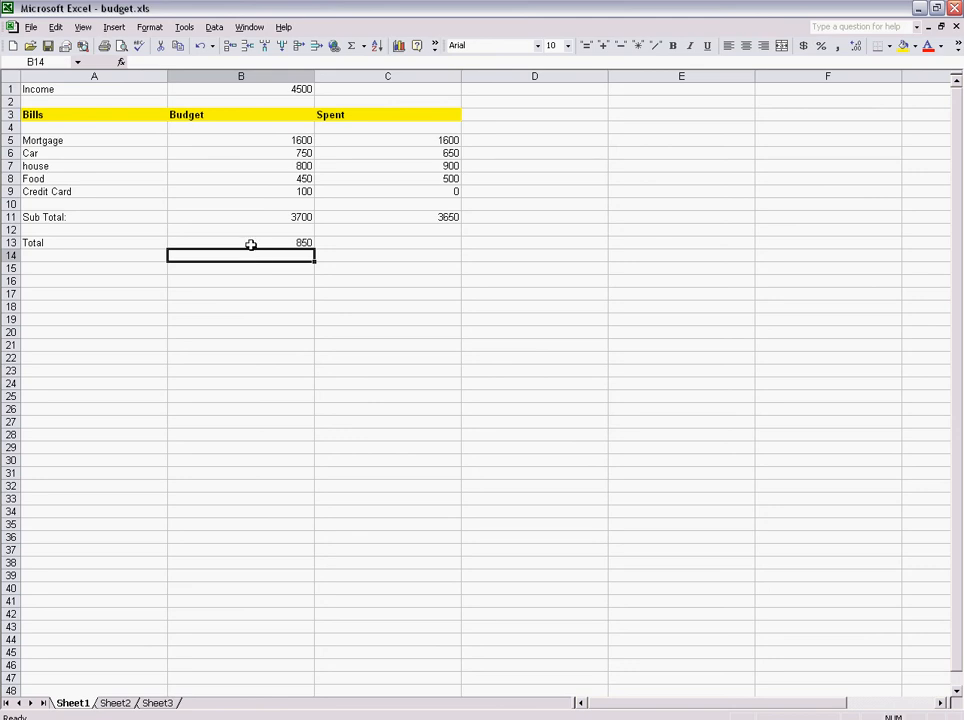
# Switch to the workbook Copy of budget.xls, set the monthly Garbage budget in B36 to 100, and check the Results section.
pyautogui.hotkey('alt', 'Tab')
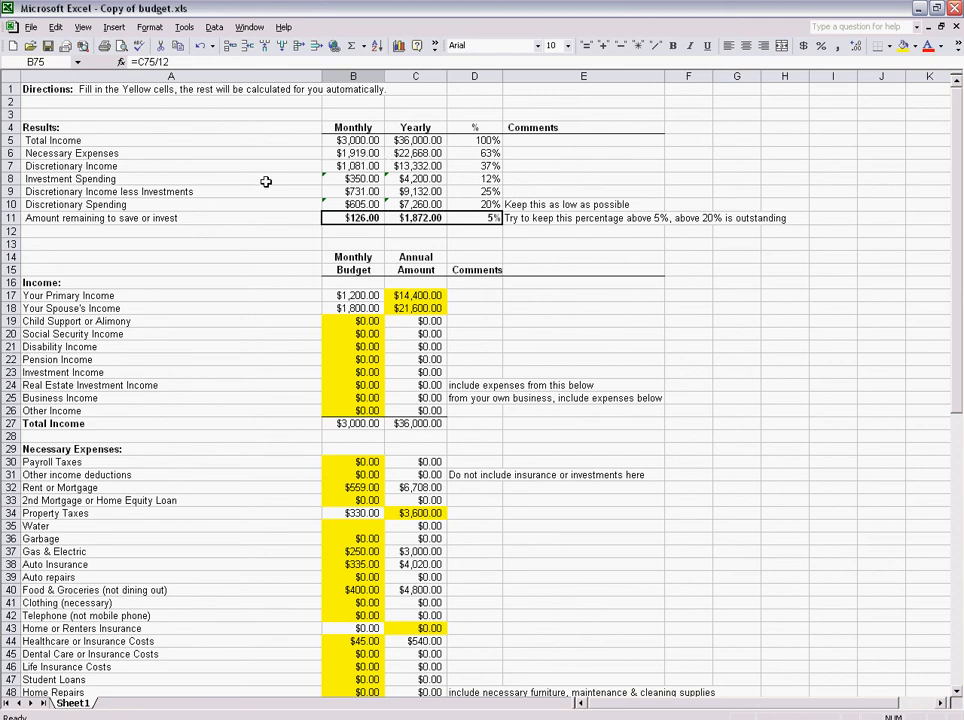
pyautogui.scroll(-5, 266, 190)
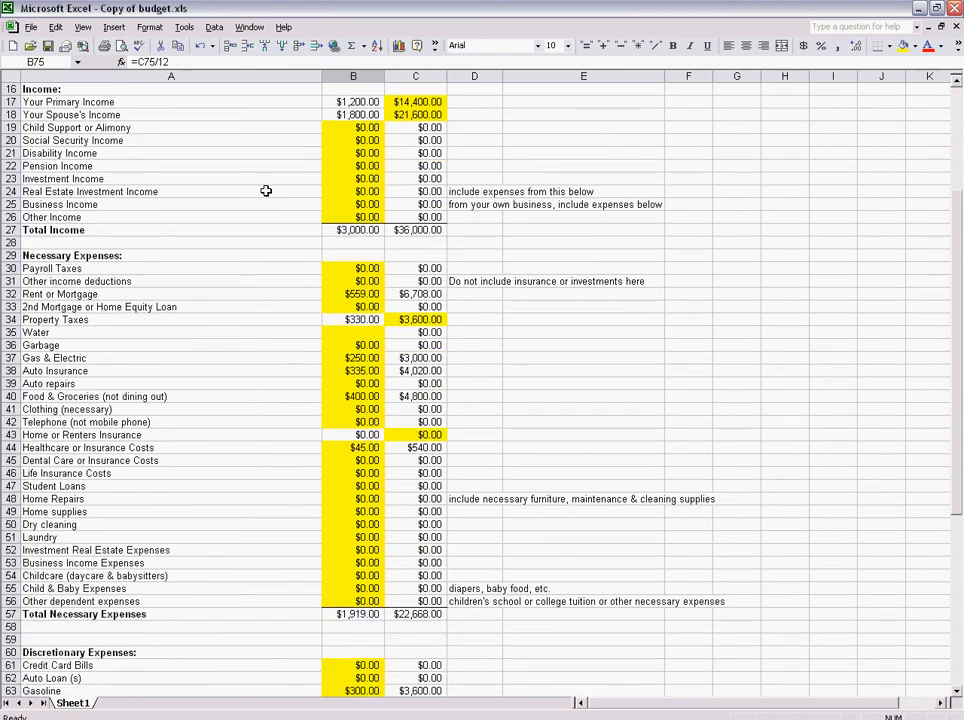
pyautogui.click(375, 345)
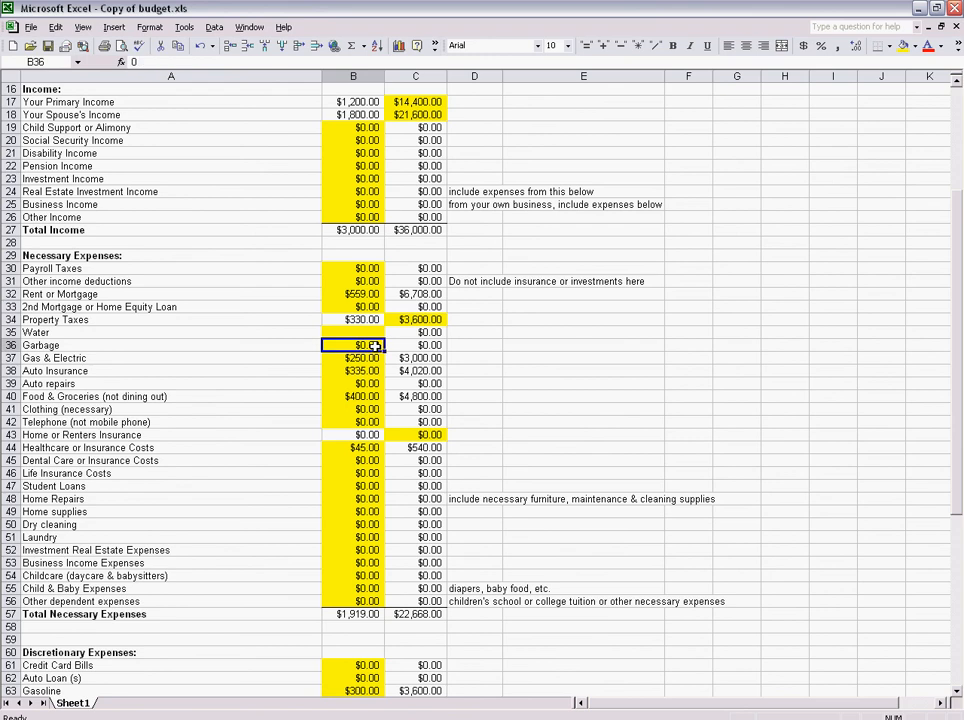
pyautogui.write('100')
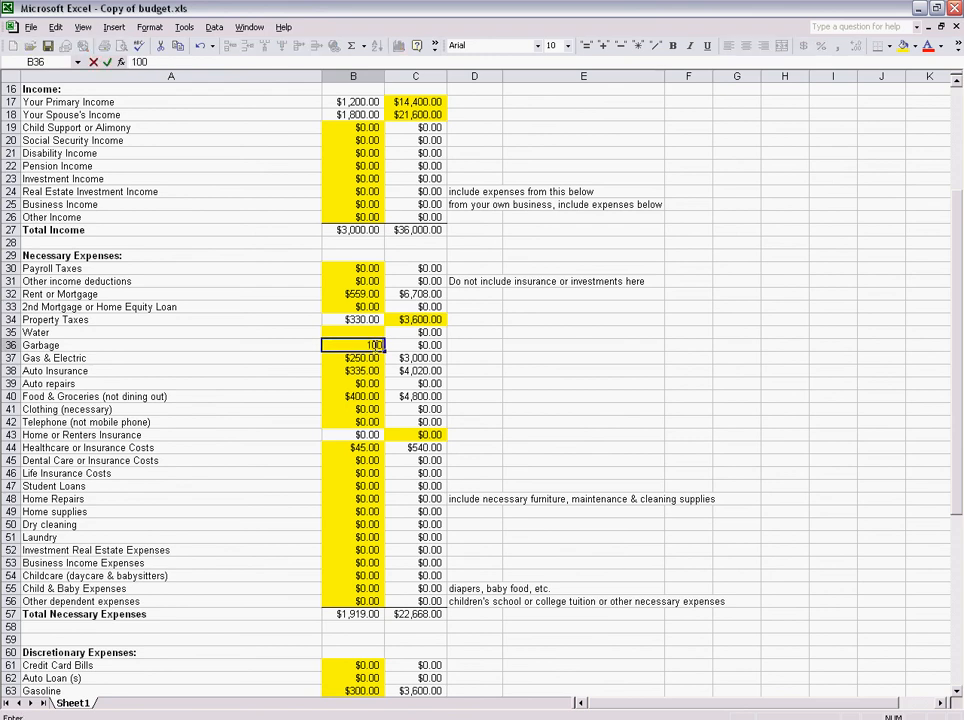
pyautogui.click(308, 346)
pyautogui.scroll(1, 312, 360)
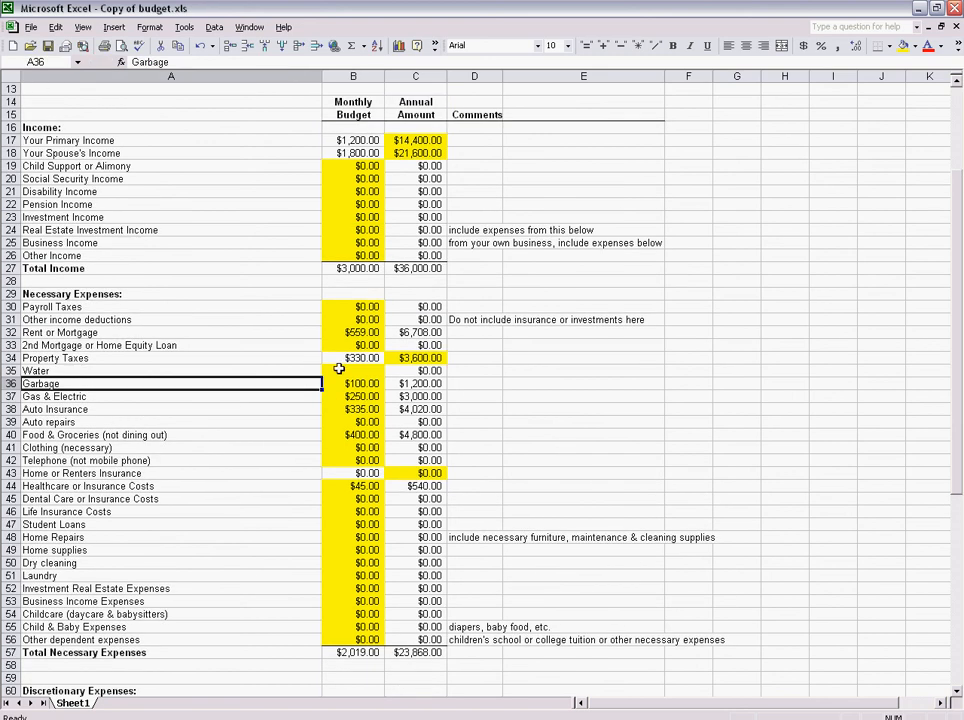
pyautogui.scroll(2, 425, 381)
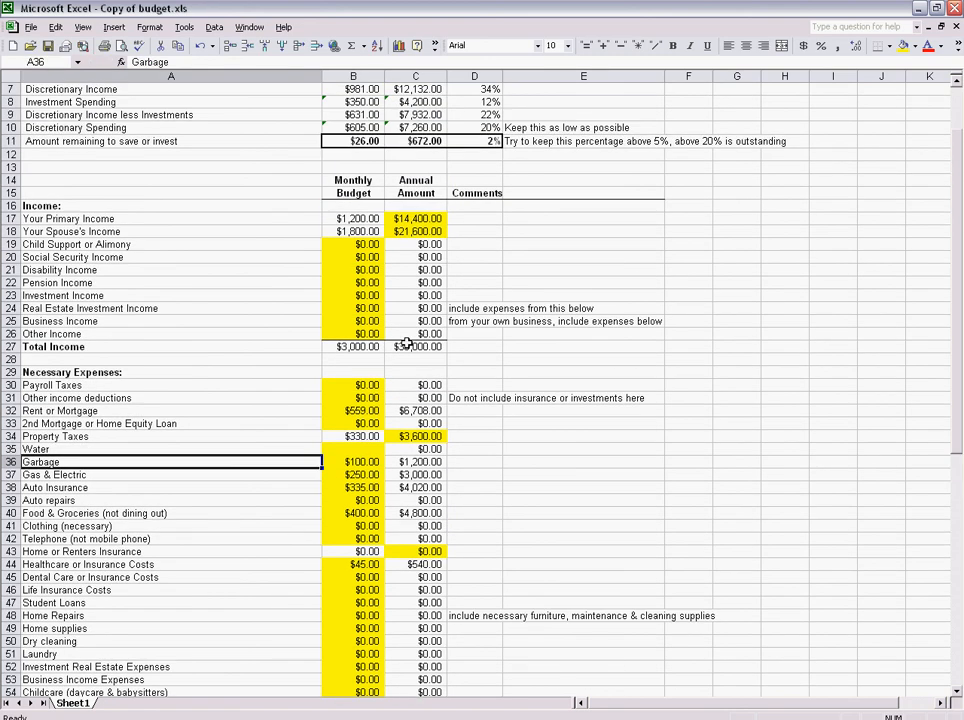
pyautogui.scroll(2, 422, 383)
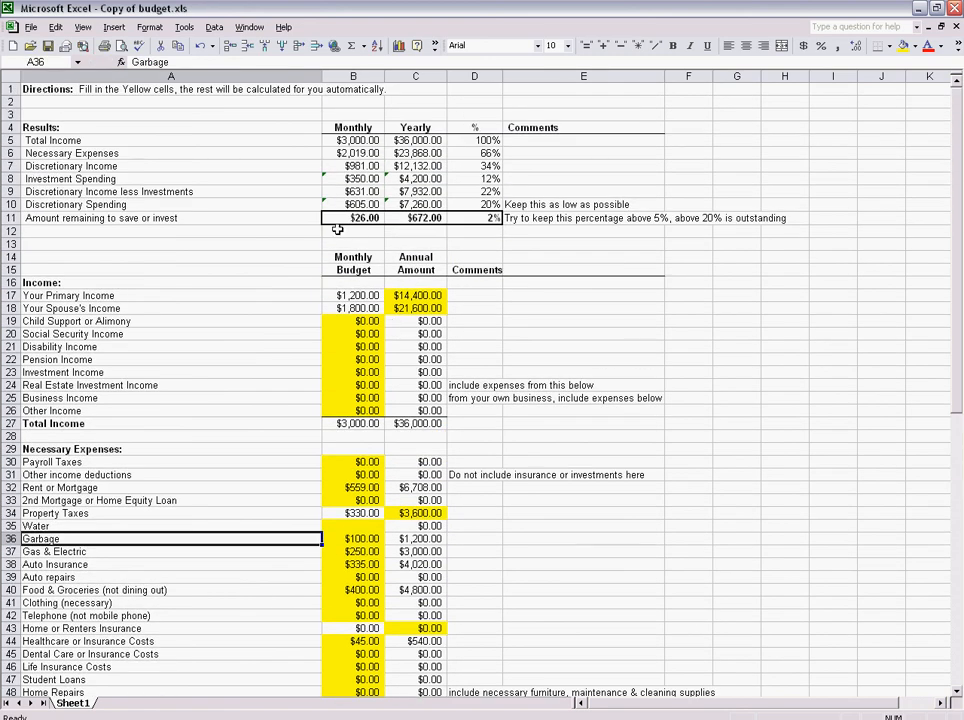
# Look through the expense categories down to Investment Spending and return to the workbook budget.xls.
pyautogui.scroll(-6, 282, 284)
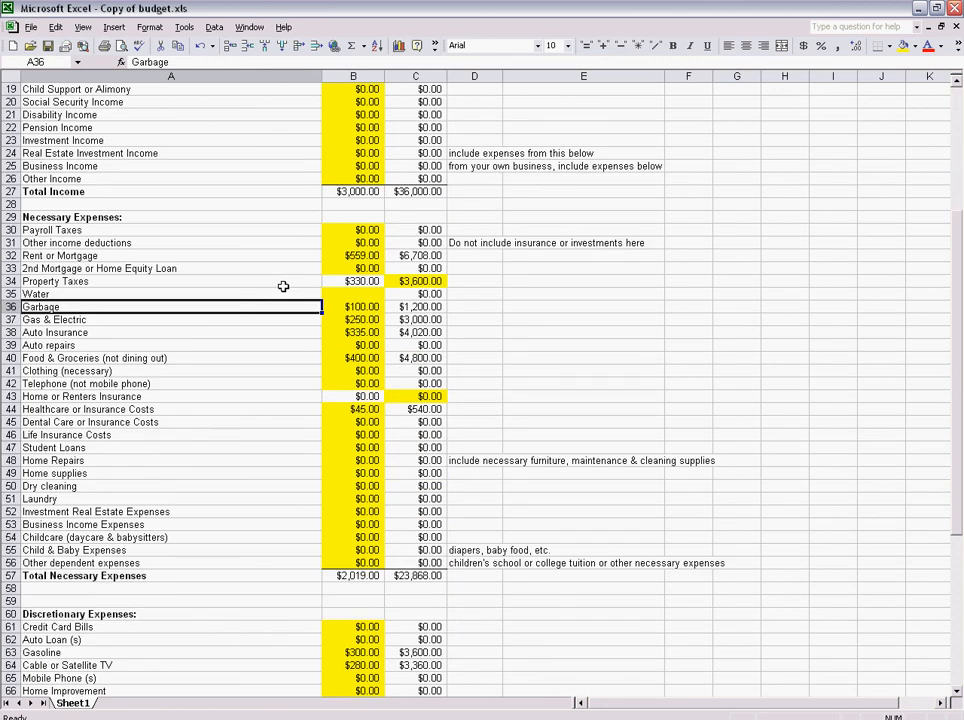
pyautogui.scroll(-11, 283, 286)
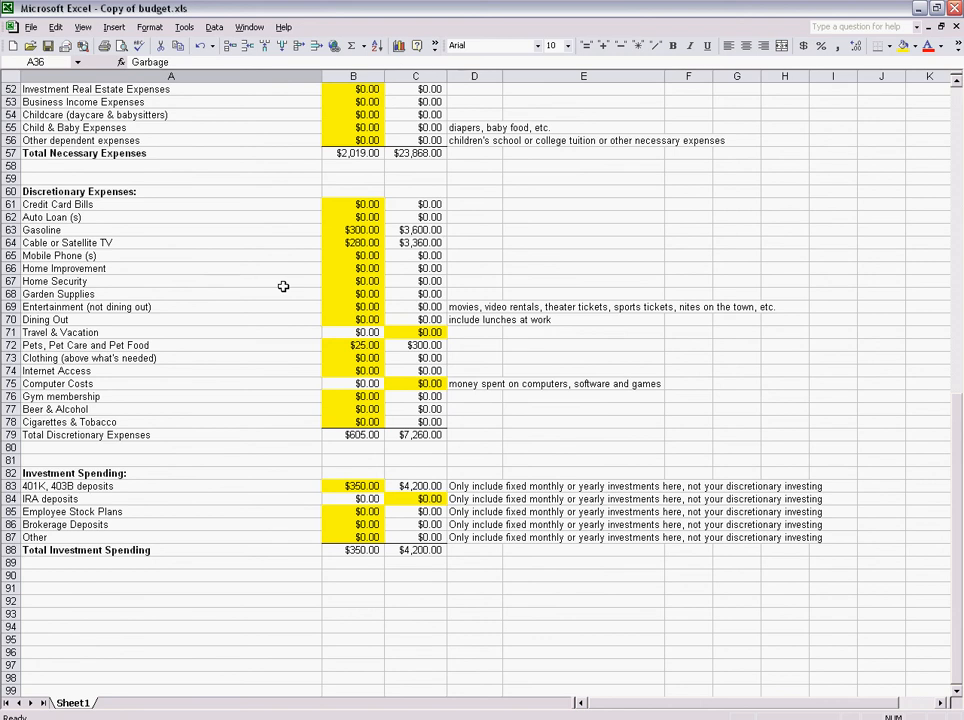
pyautogui.hotkey('ctrl', 'F6')
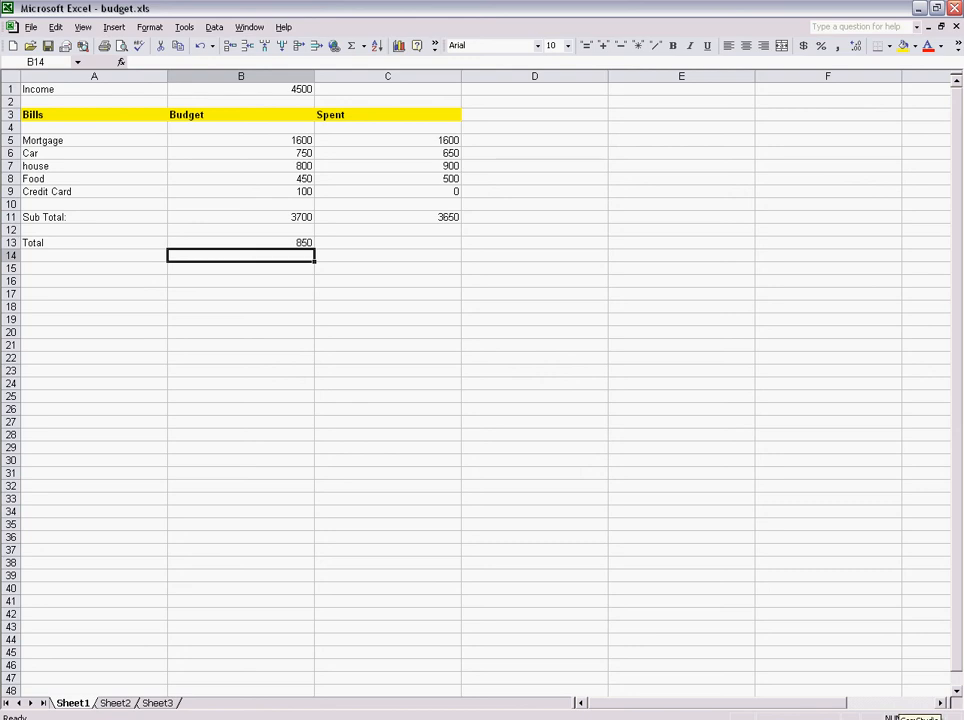
pyautogui.rightClick(906, 714)
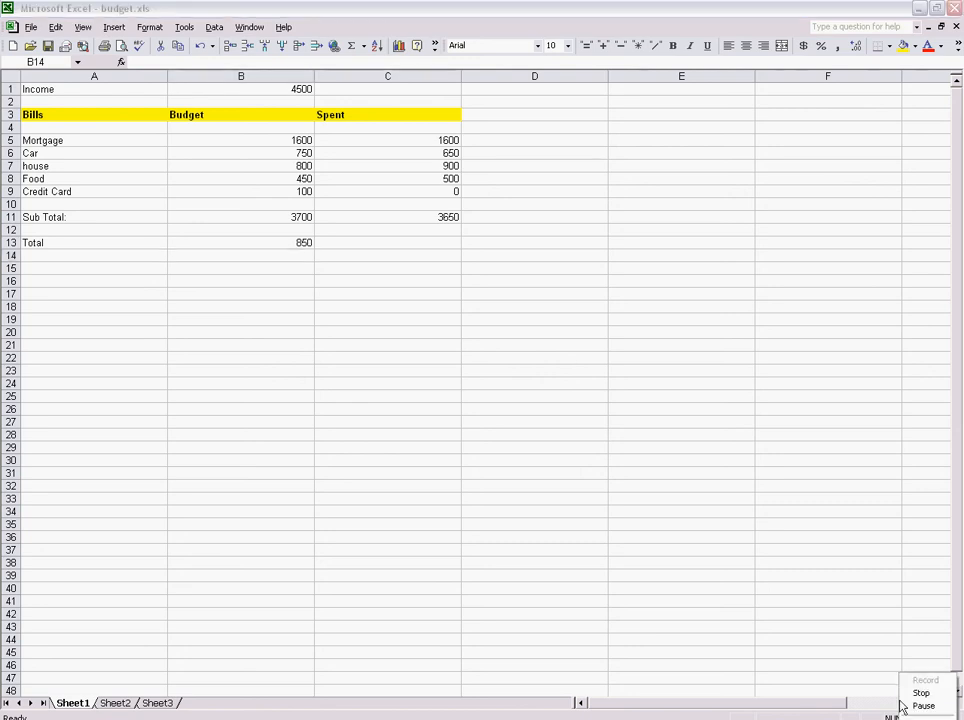